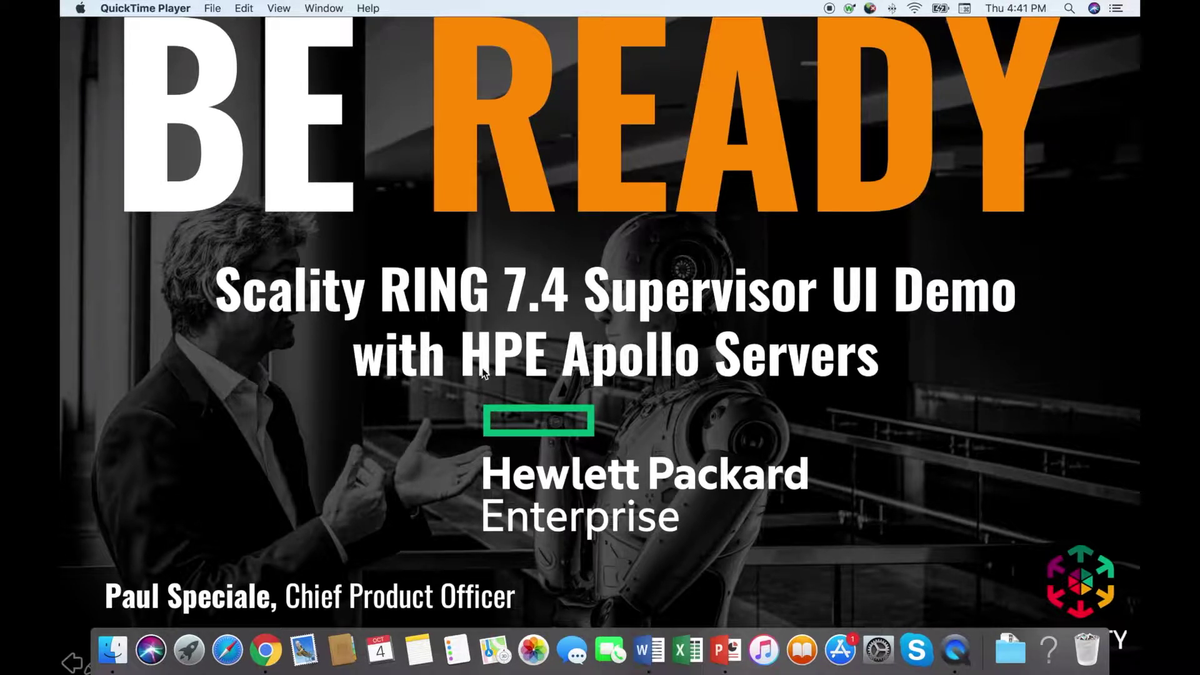
# - Advance the presentation past the title slide to the Supervisor dashboard demo
pyautogui.press('Right')
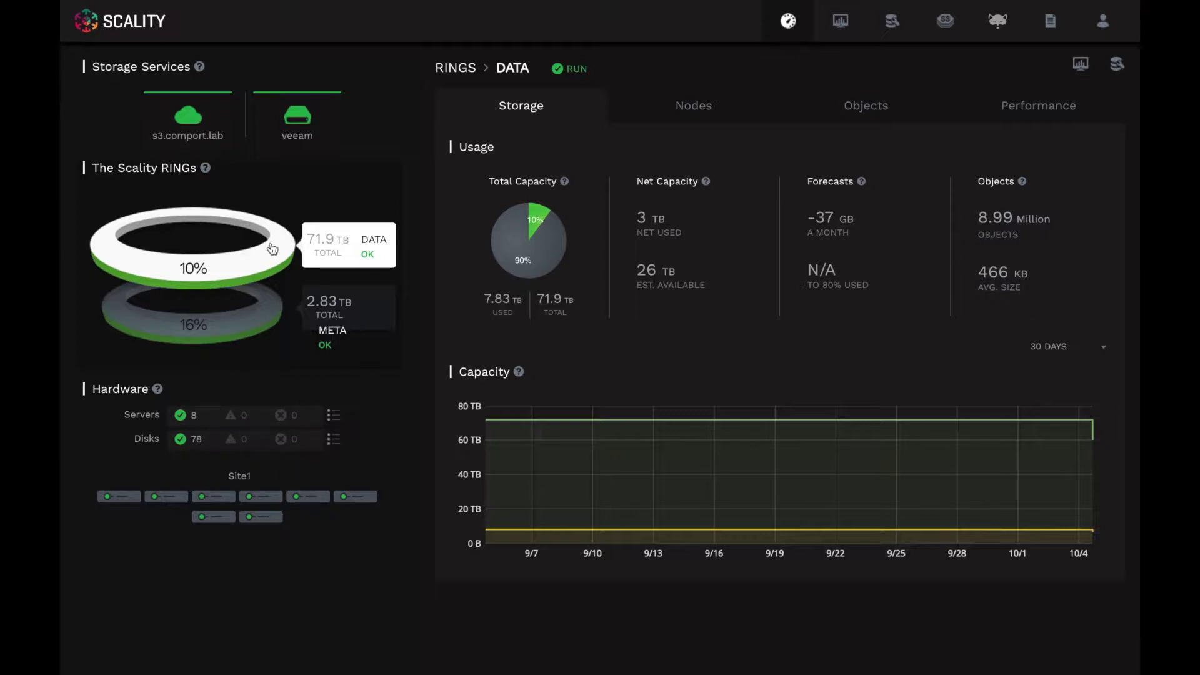
# - View the META ring's storage (2.83 TB, 16% used), then open the Servers list
pyautogui.click(251, 326)
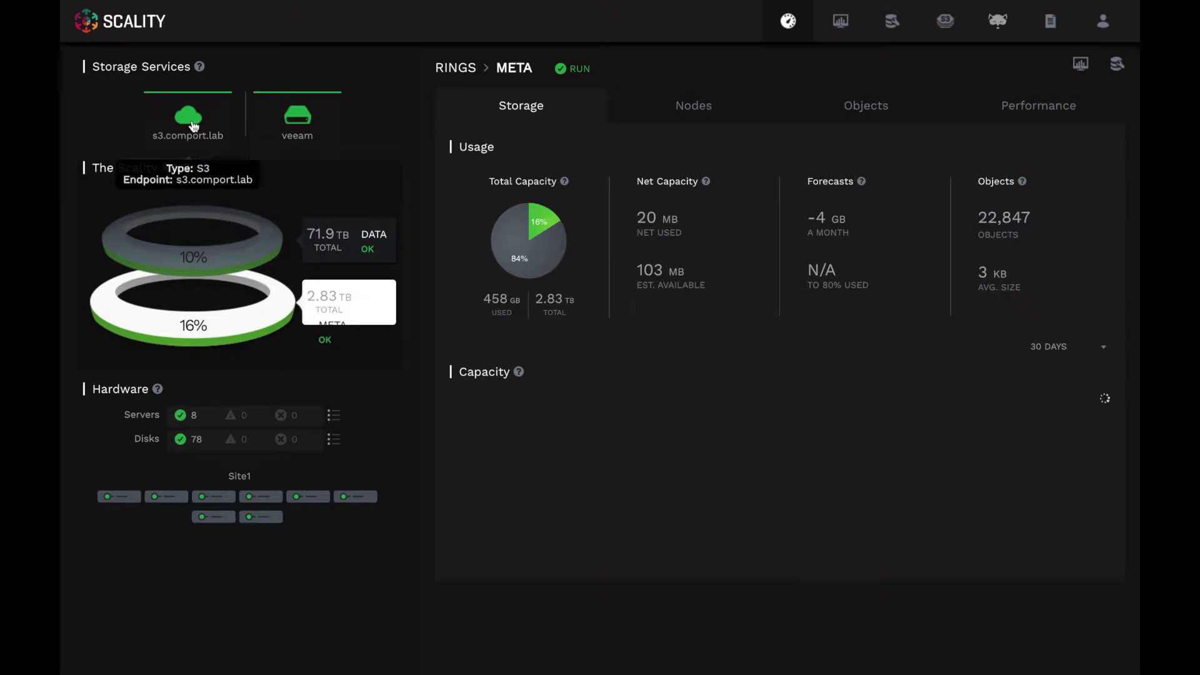
pyautogui.moveTo(279, 127)
pyautogui.moveTo(199, 148)
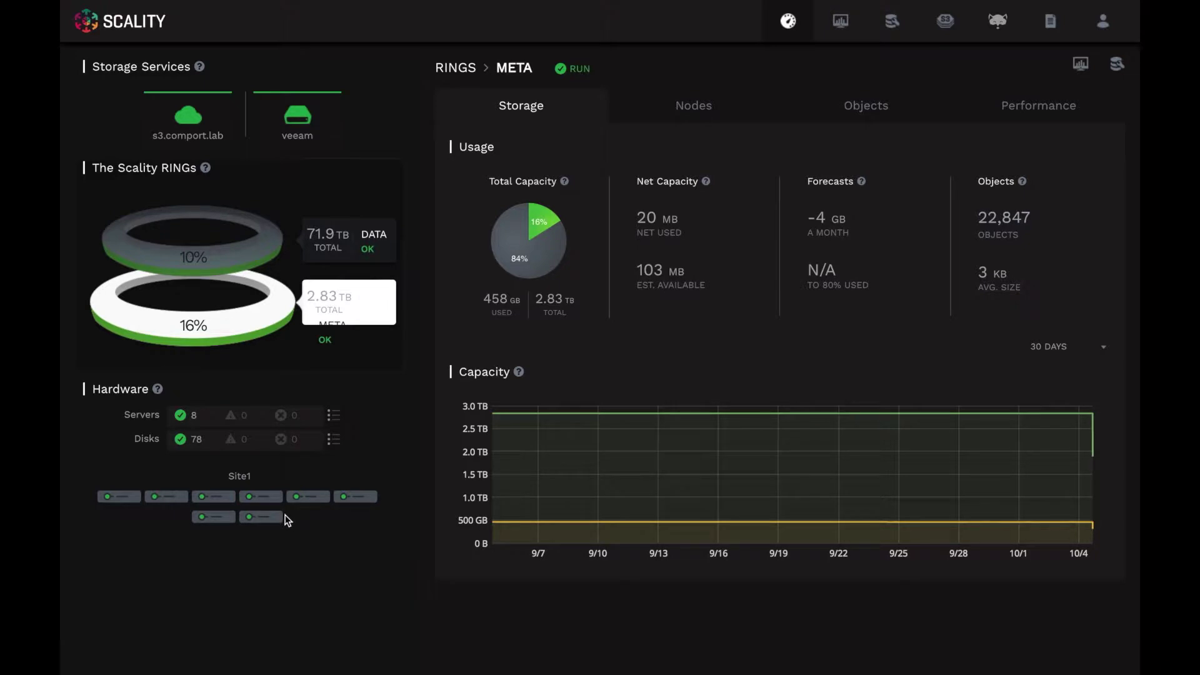
pyautogui.click(333, 417)
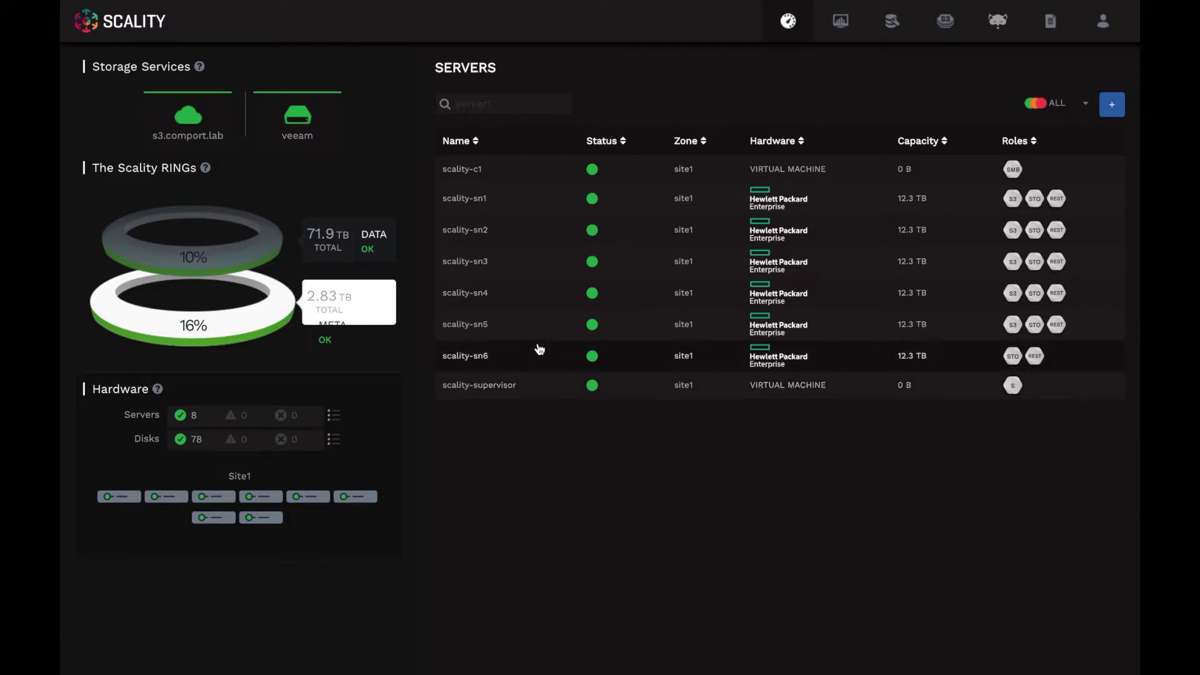
# - Open the details of server scality-sn1
pyautogui.click(547, 205)
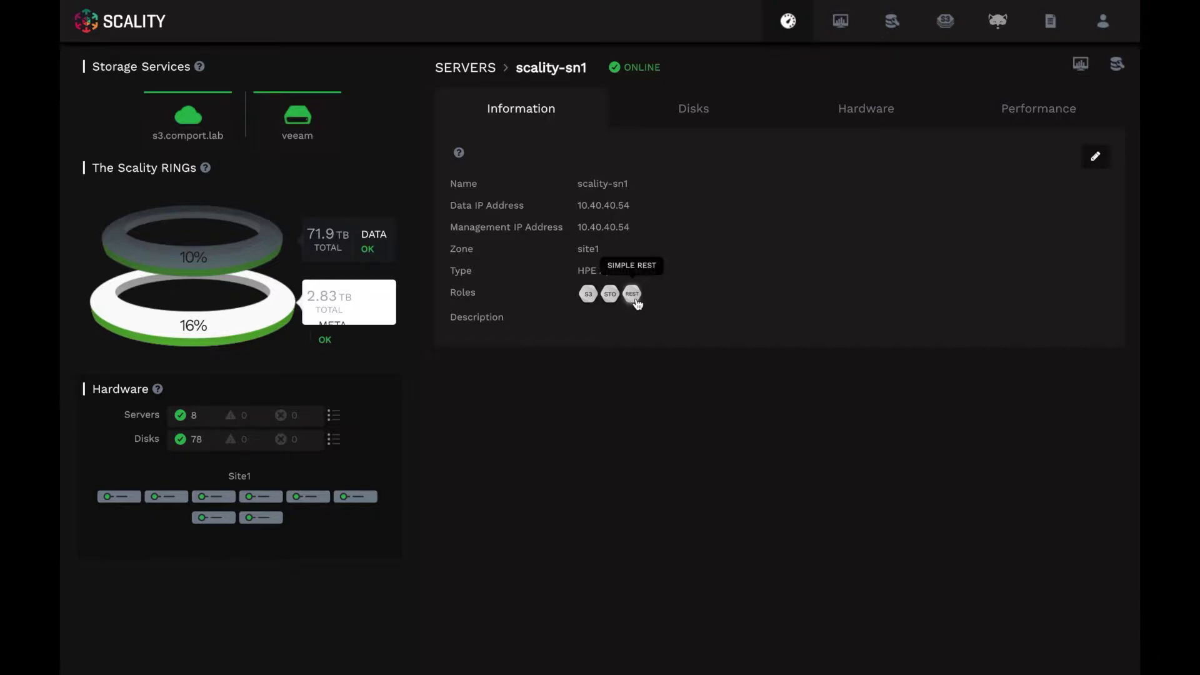
# - View scality-sn1's hardware specs, then its Load Average, CPU and Memory charts
pyautogui.click(861, 121)
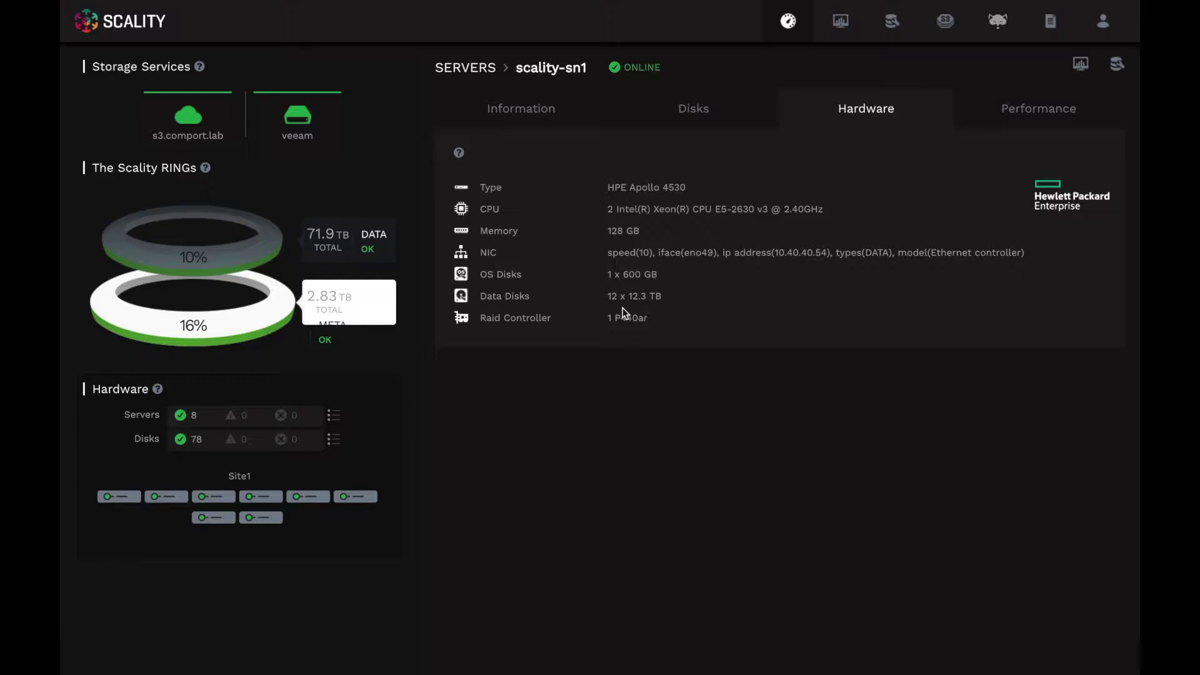
pyautogui.click(1032, 118)
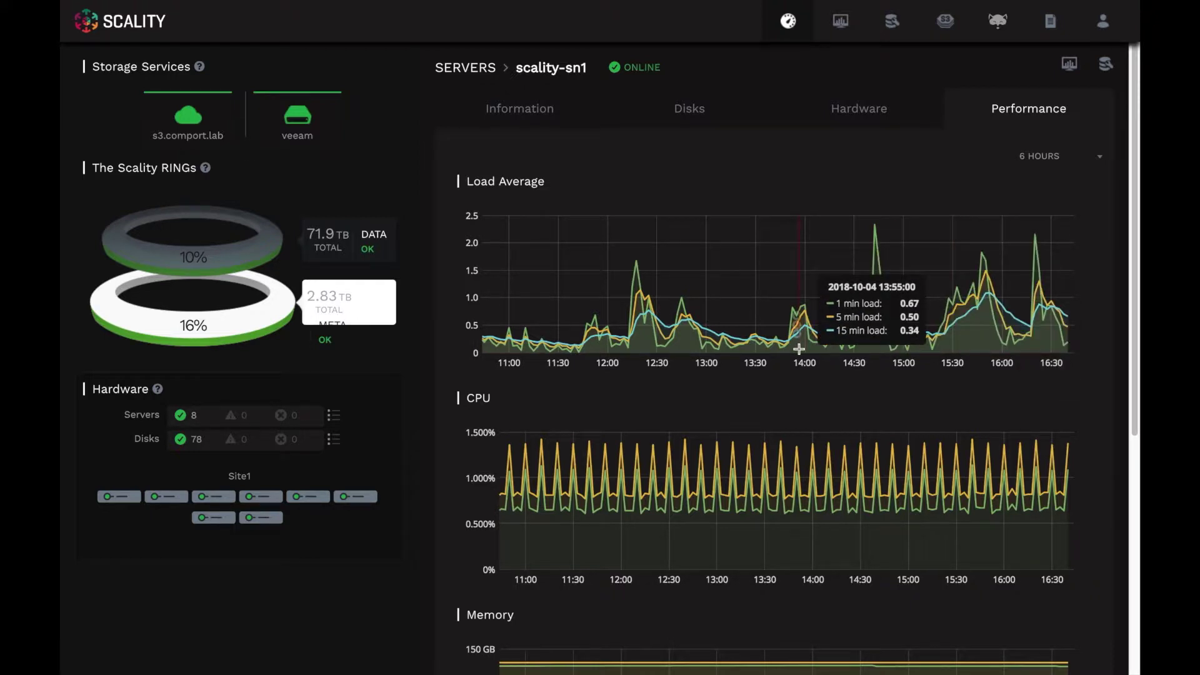
# - Open the disks list and sort it by server, status, then usage
pyautogui.click(334, 440)
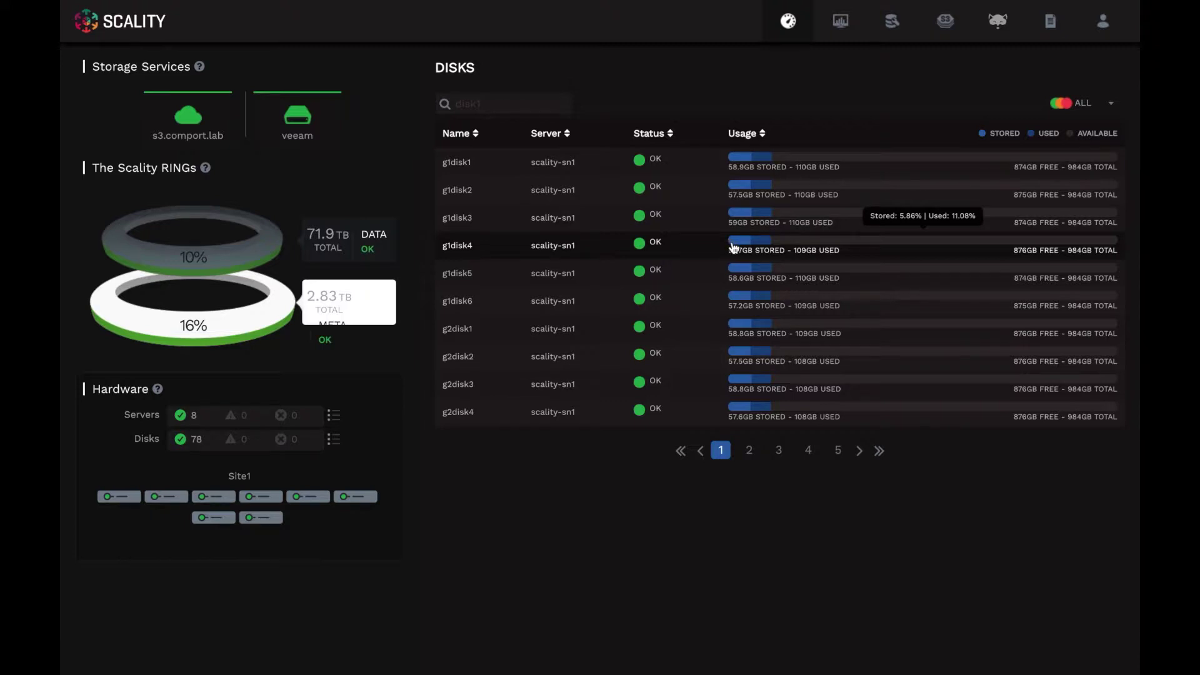
pyautogui.click(568, 134)
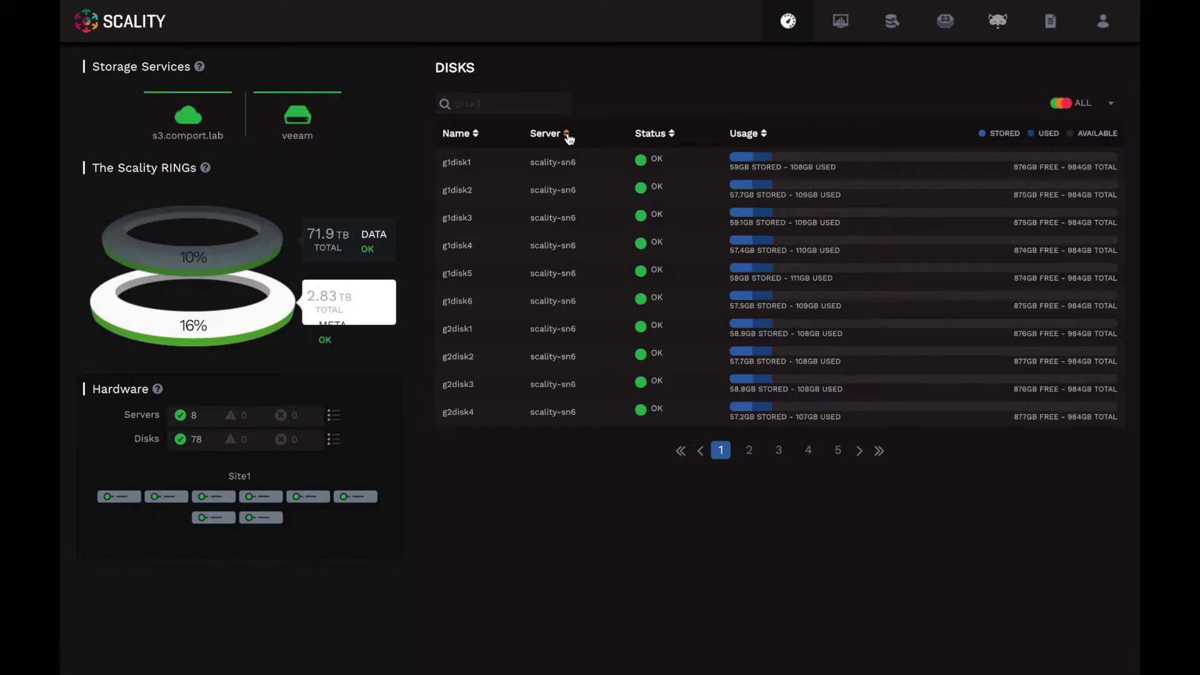
pyautogui.click(671, 134)
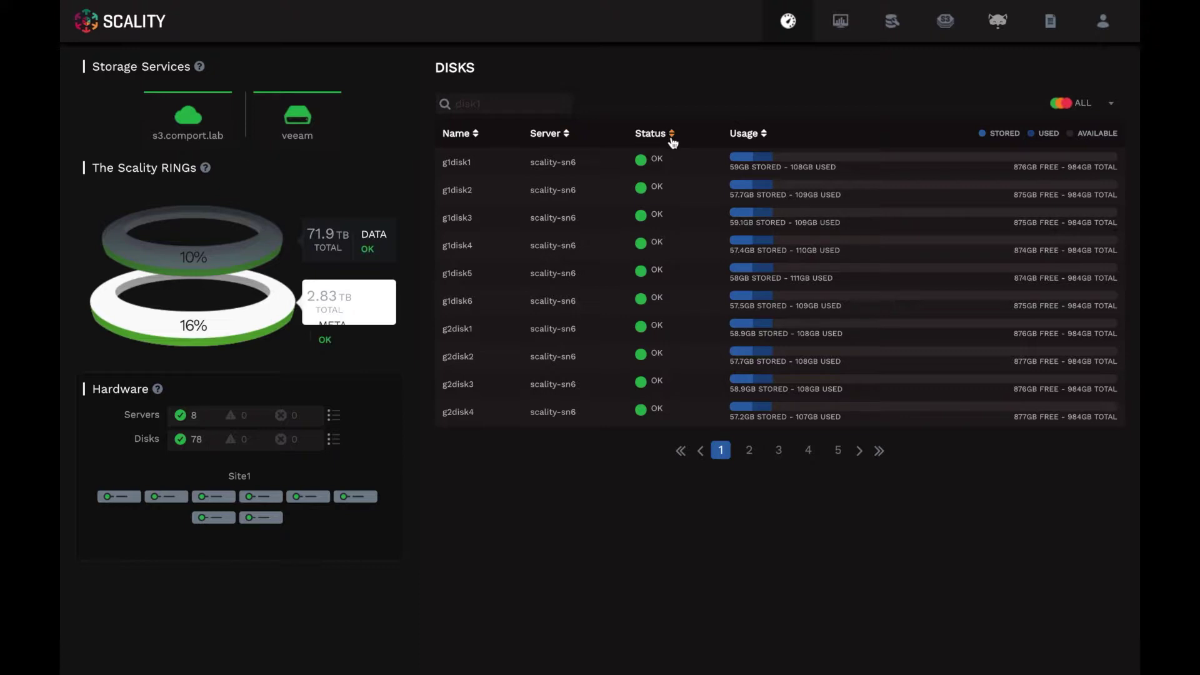
pyautogui.click(763, 134)
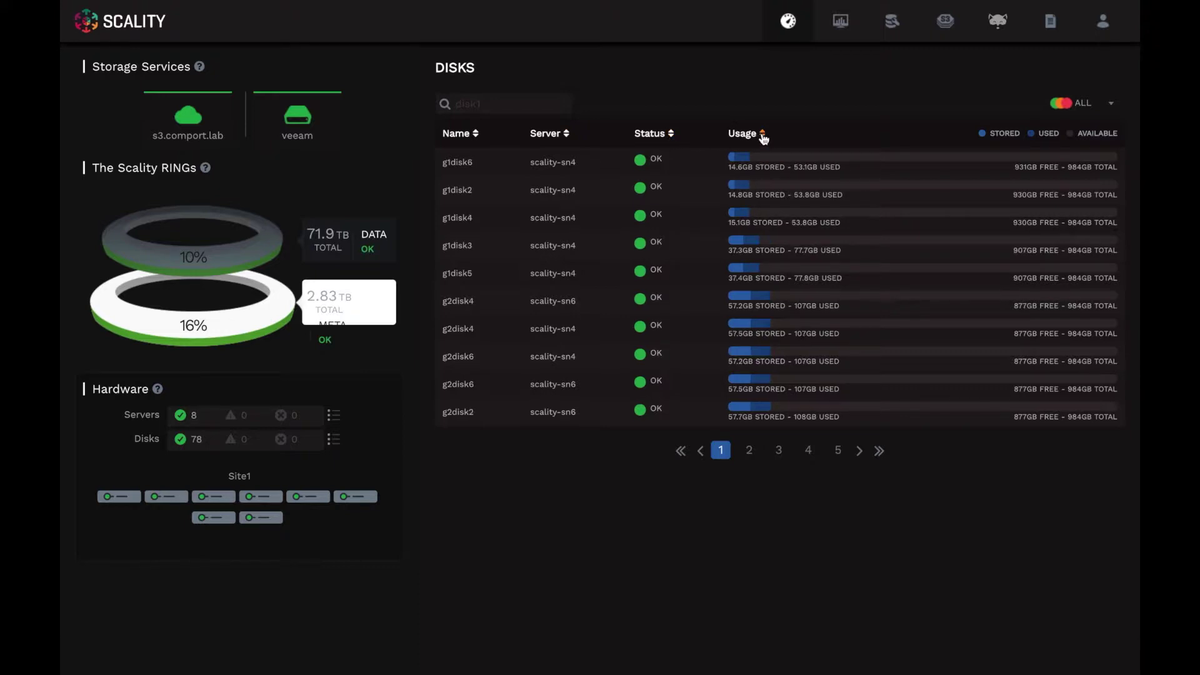
# - Open disk g1disk6 on scality-sn4 to see its performance charts
pyautogui.moveTo(775, 161)
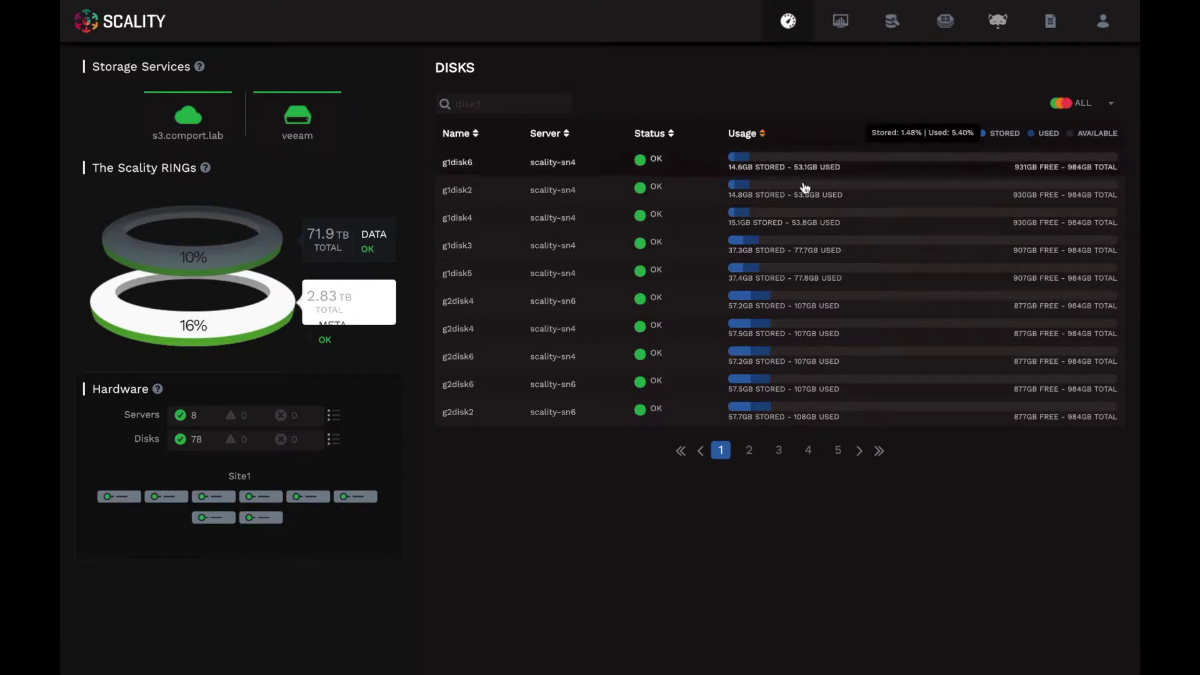
pyautogui.moveTo(815, 287)
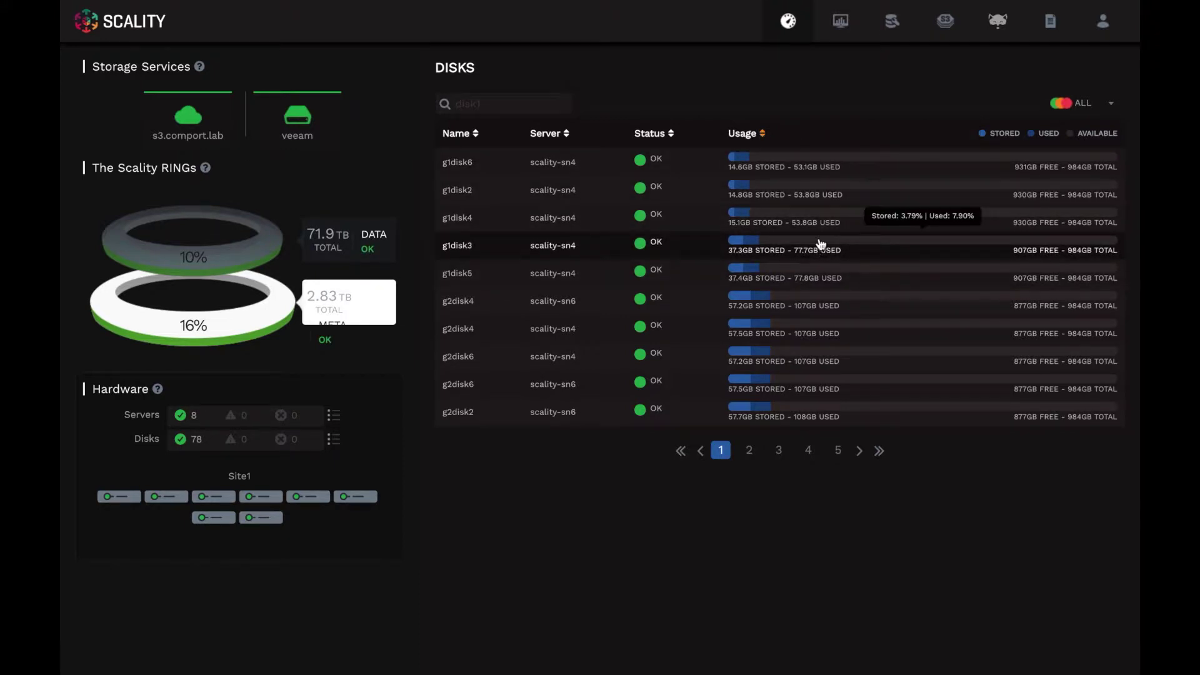
pyautogui.click(814, 170)
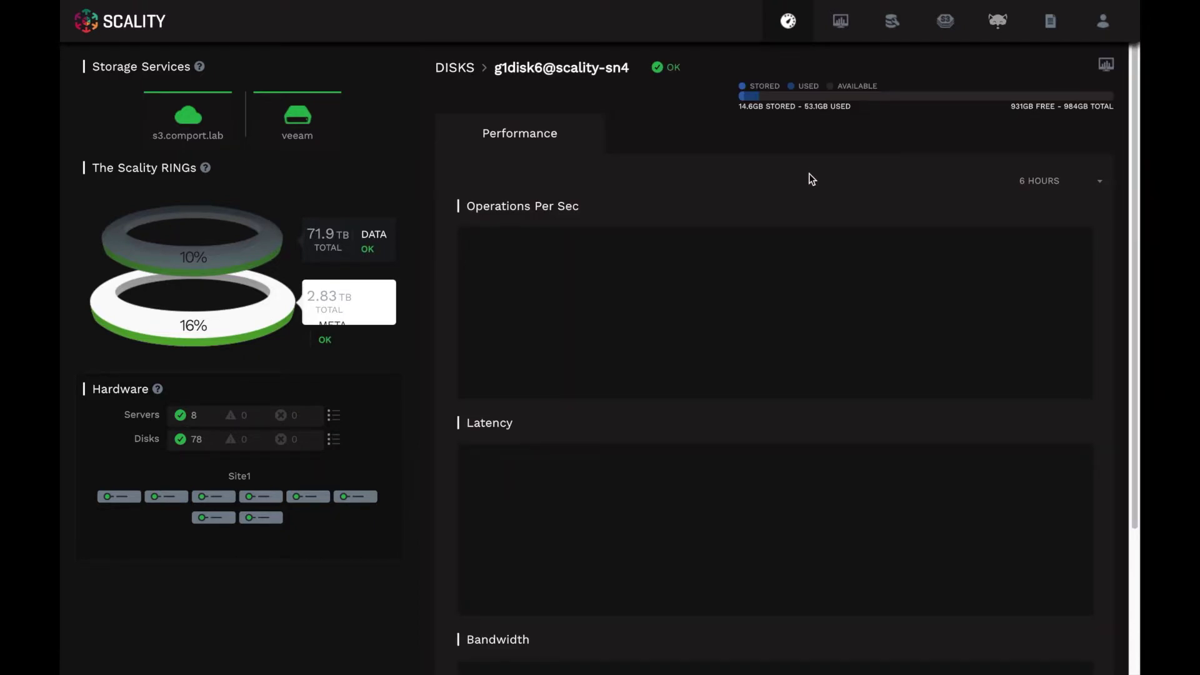
pyautogui.moveTo(780, 362)
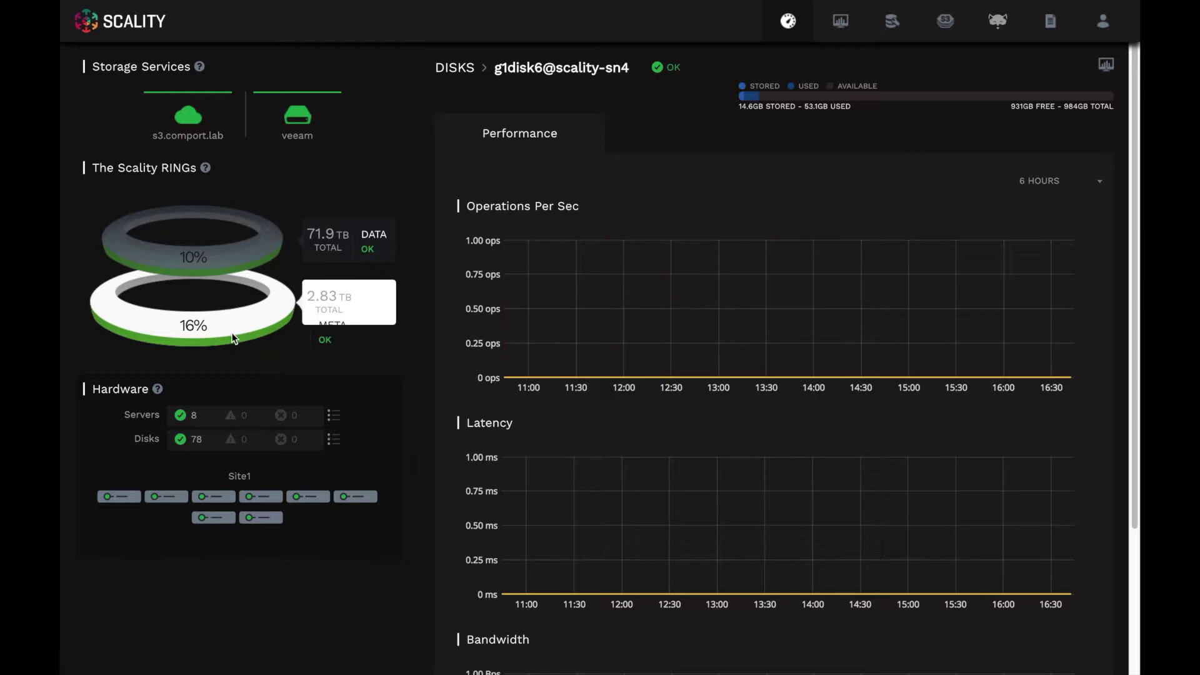
# - Select the DATA ring to see 7.83 TB used of 71.9 TB storage
pyautogui.click(224, 257)
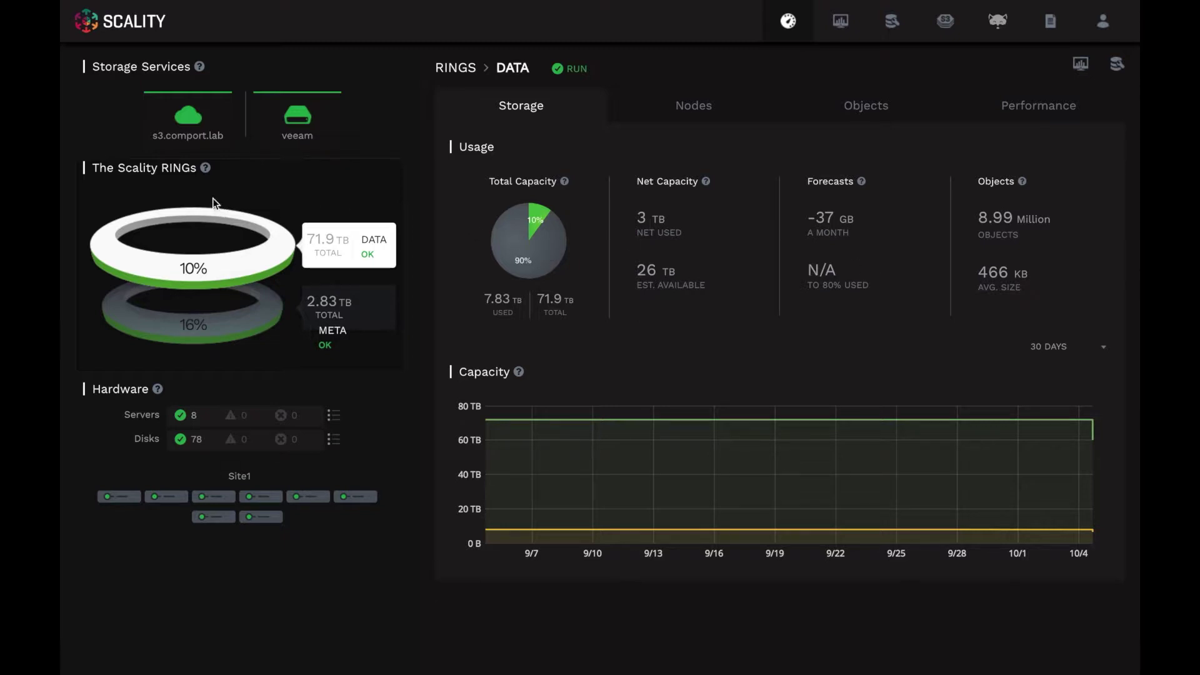
pyautogui.moveTo(203, 130)
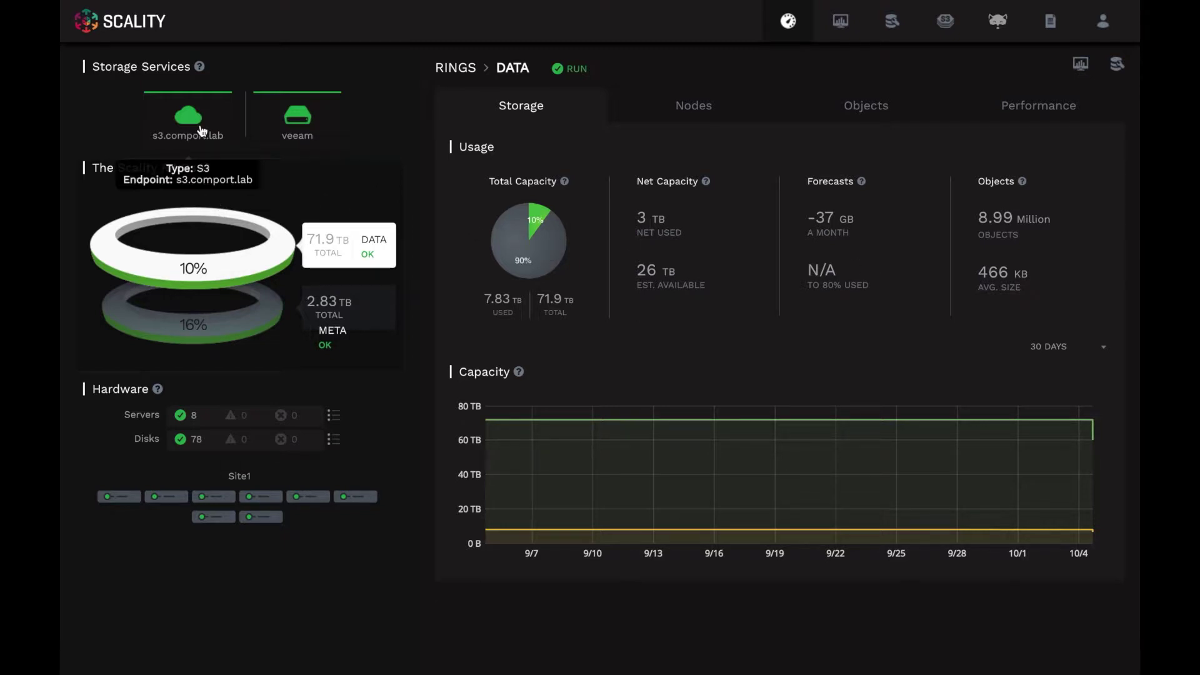
# - Open the s3.comport.lab S3 service and review its Usage and Performance tabs
pyautogui.click(202, 128)
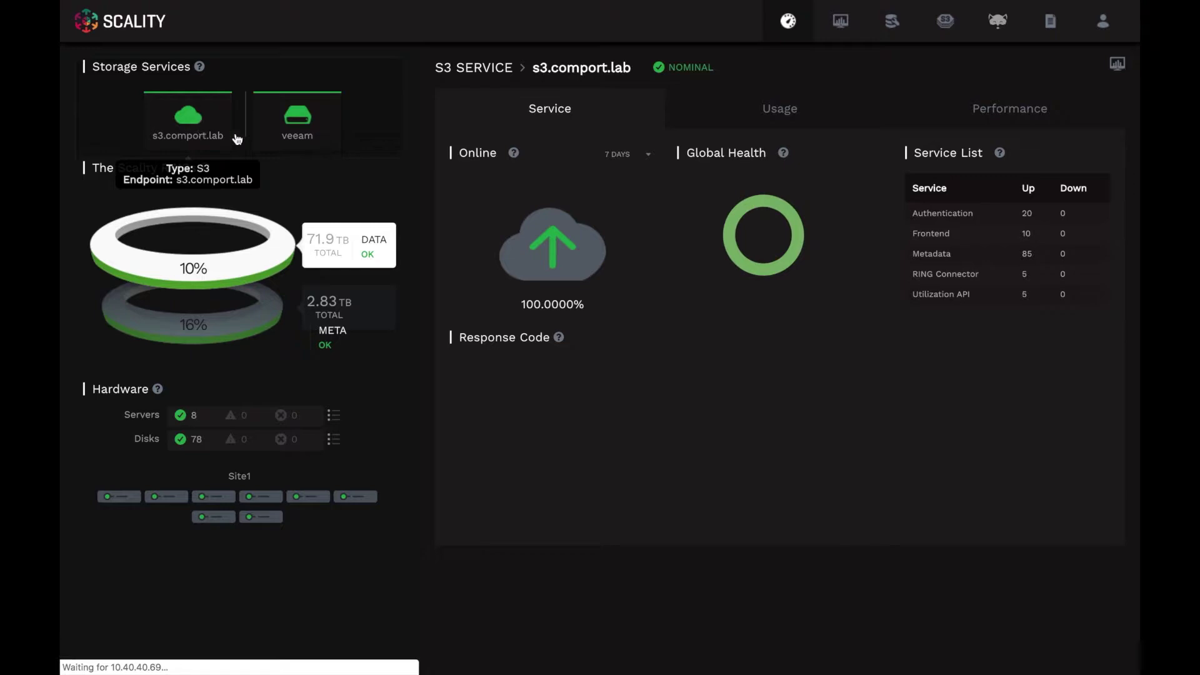
pyautogui.moveTo(187, 150)
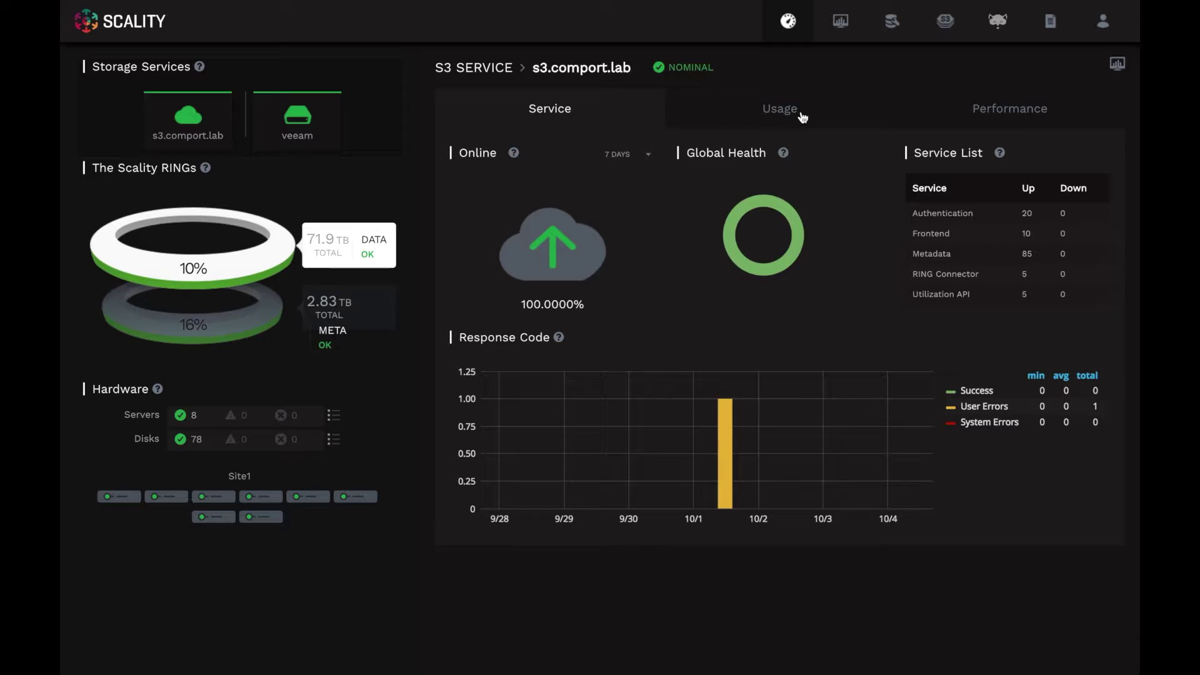
pyautogui.click(803, 117)
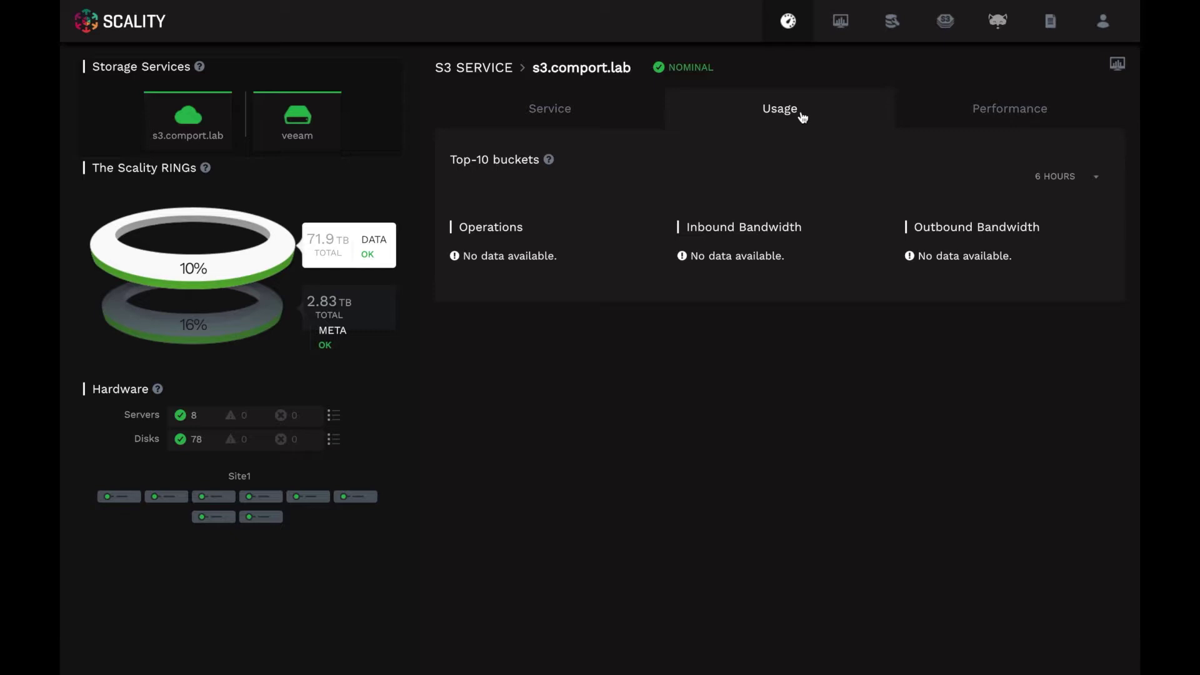
pyautogui.click(986, 109)
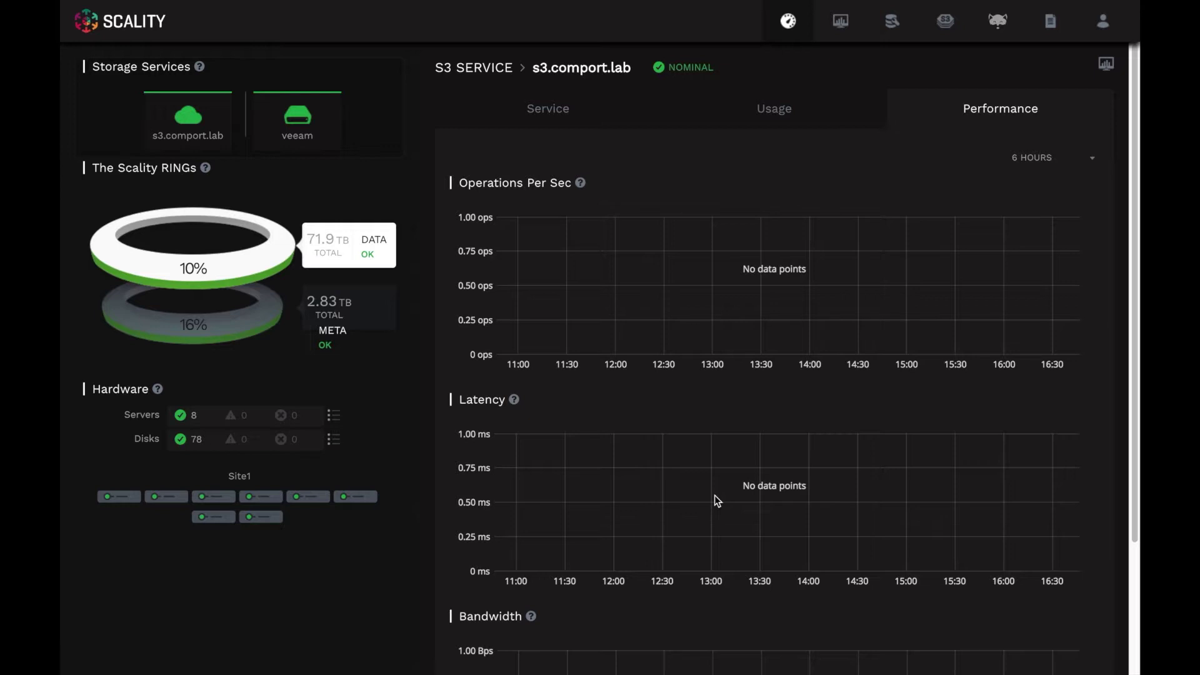
# - Show the DATA ring's 30-day capacity chart and reveal the S3 Console/S3 Browser menu
pyautogui.click(1093, 164)
pyautogui.click(172, 265)
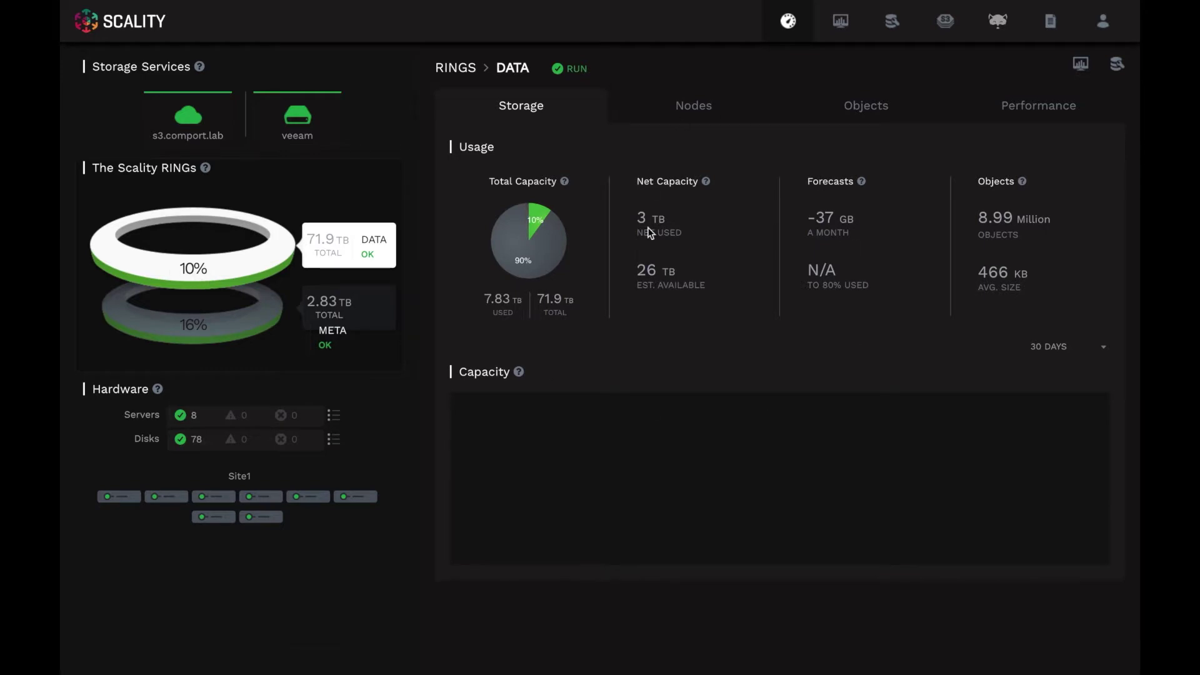
pyautogui.moveTo(834, 31)
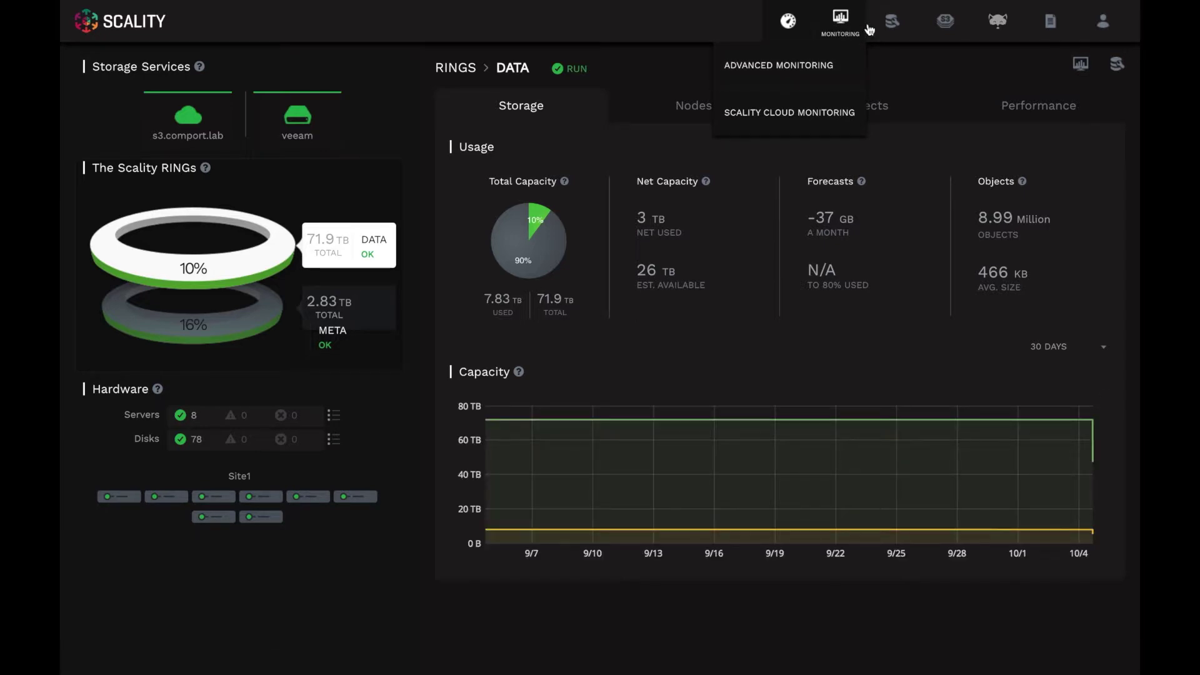
pyautogui.moveTo(933, 28)
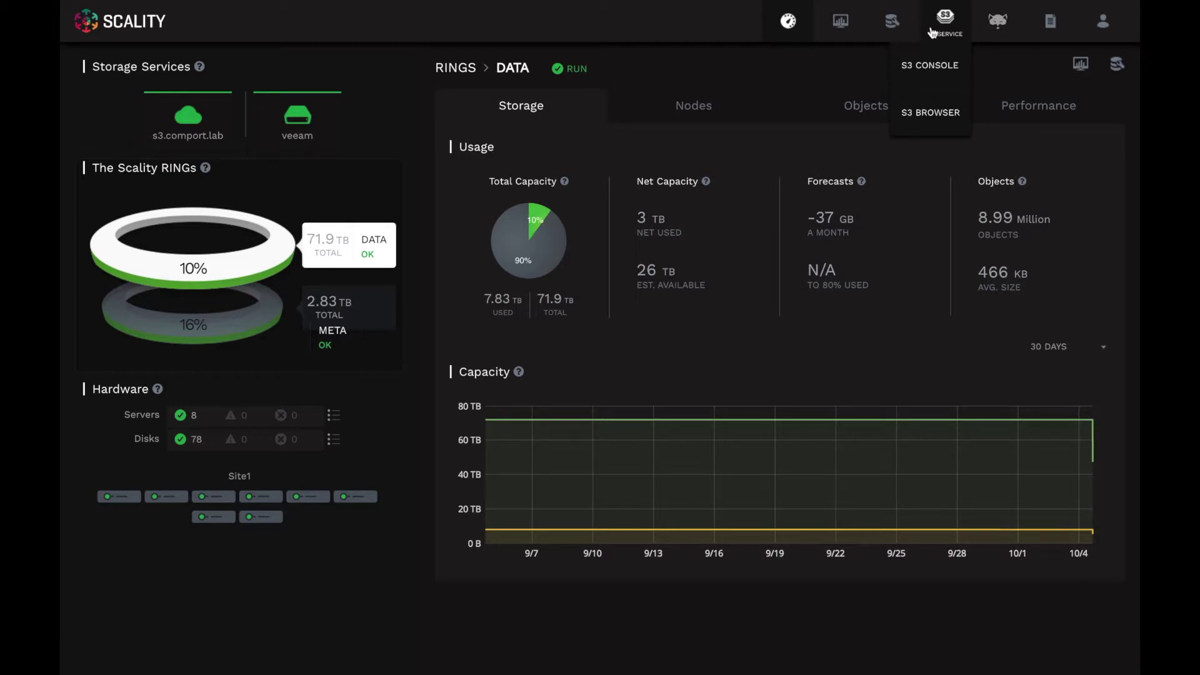
# - Open the S3 Console accounts list and start a new account form
pyautogui.click(929, 116)
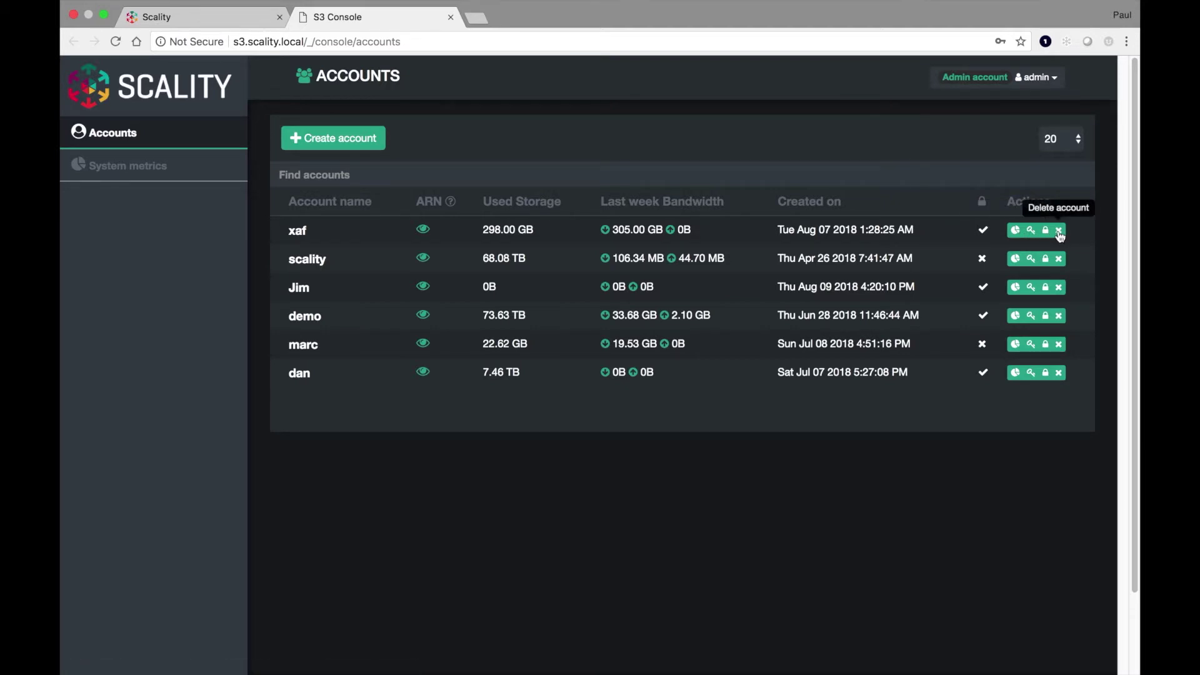
pyautogui.click(353, 137)
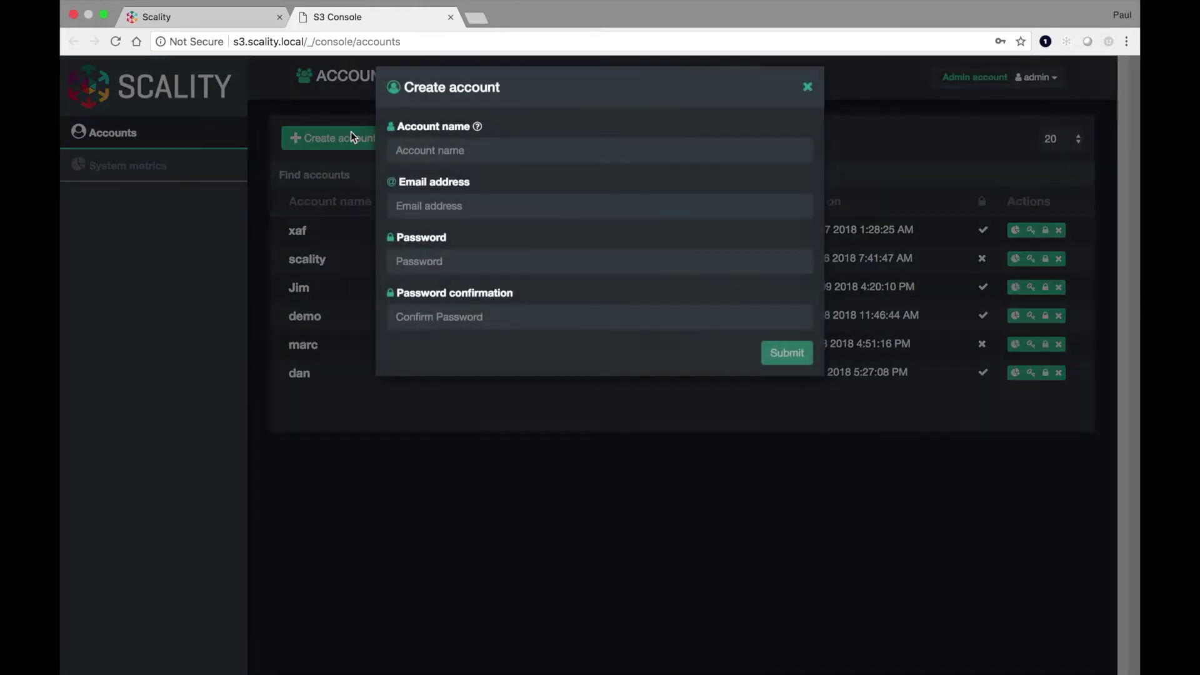
# - Enter the new account's name, e-mail address, password and matching confirmation
pyautogui.click(482, 156)
pyautogui.write('Paul')
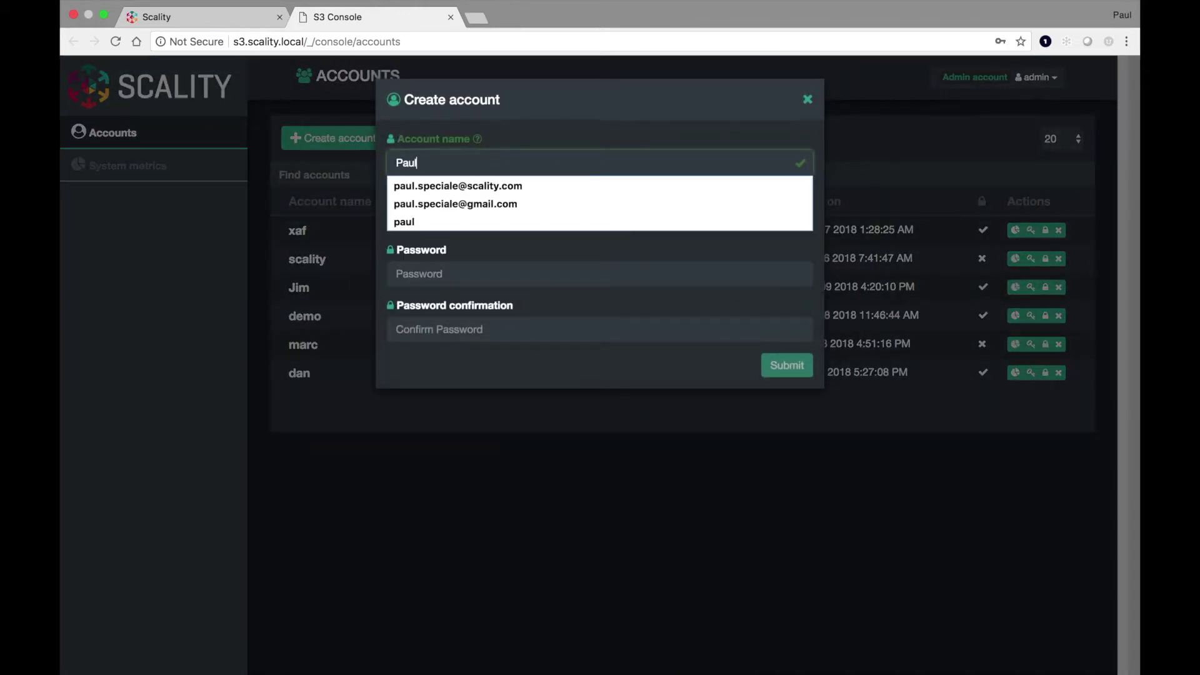
pyautogui.press('Tab')
pyautogui.click(429, 220)
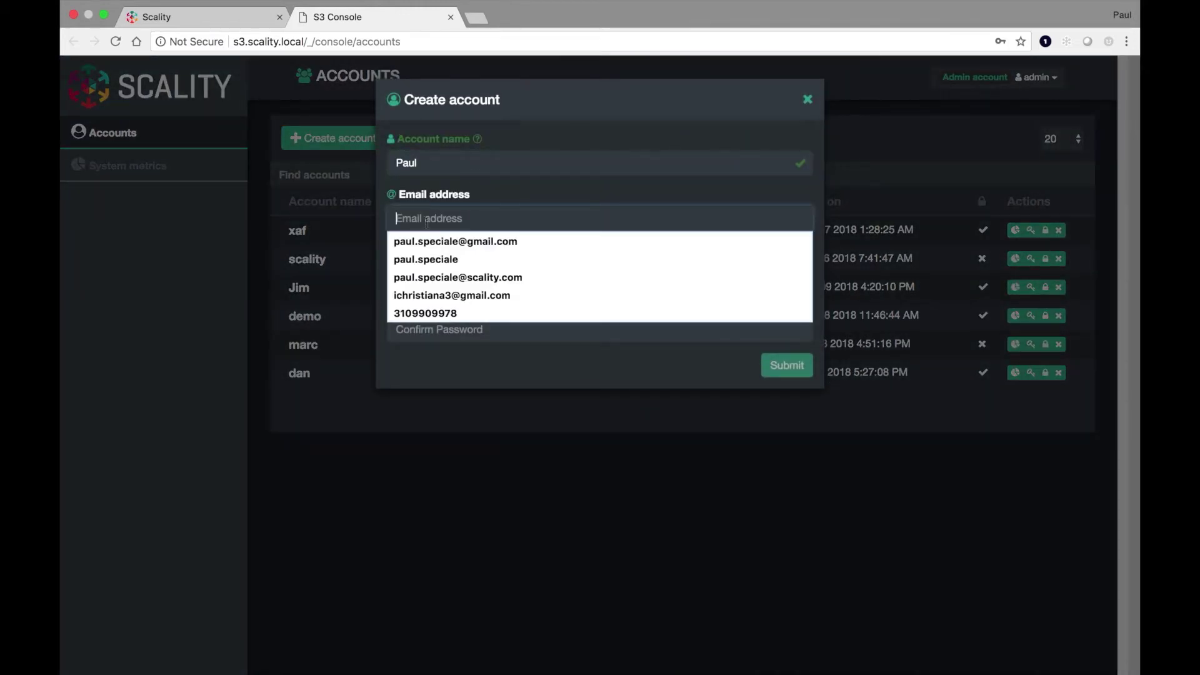
pyautogui.click(456, 279)
pyautogui.click(456, 279)
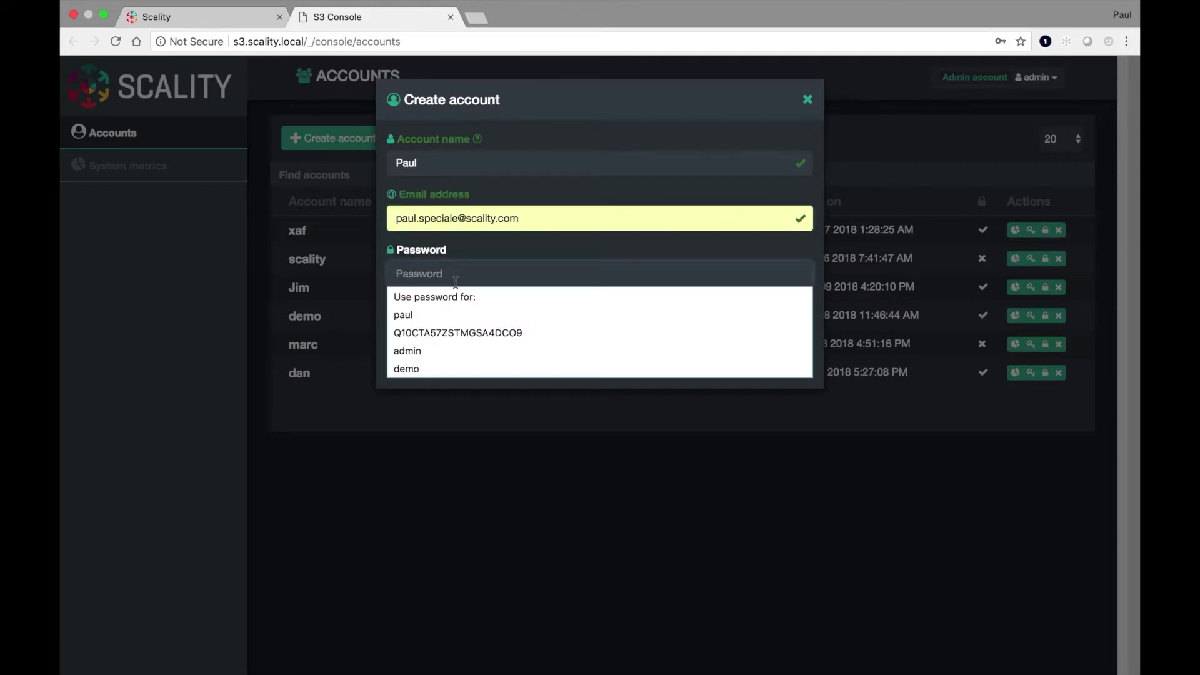
pyautogui.write('******')
pyautogui.click(438, 330)
pyautogui.write('***')
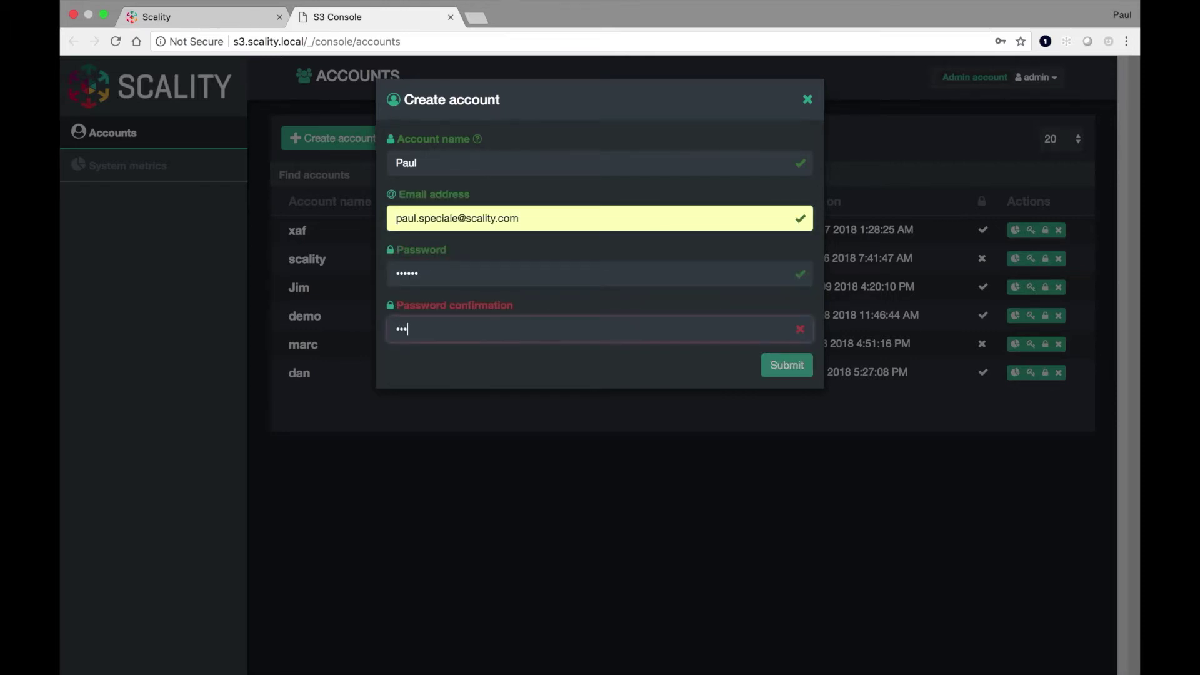
pyautogui.doubleClick(457, 330)
pyautogui.press('BackSpace')
pyautogui.write('******')
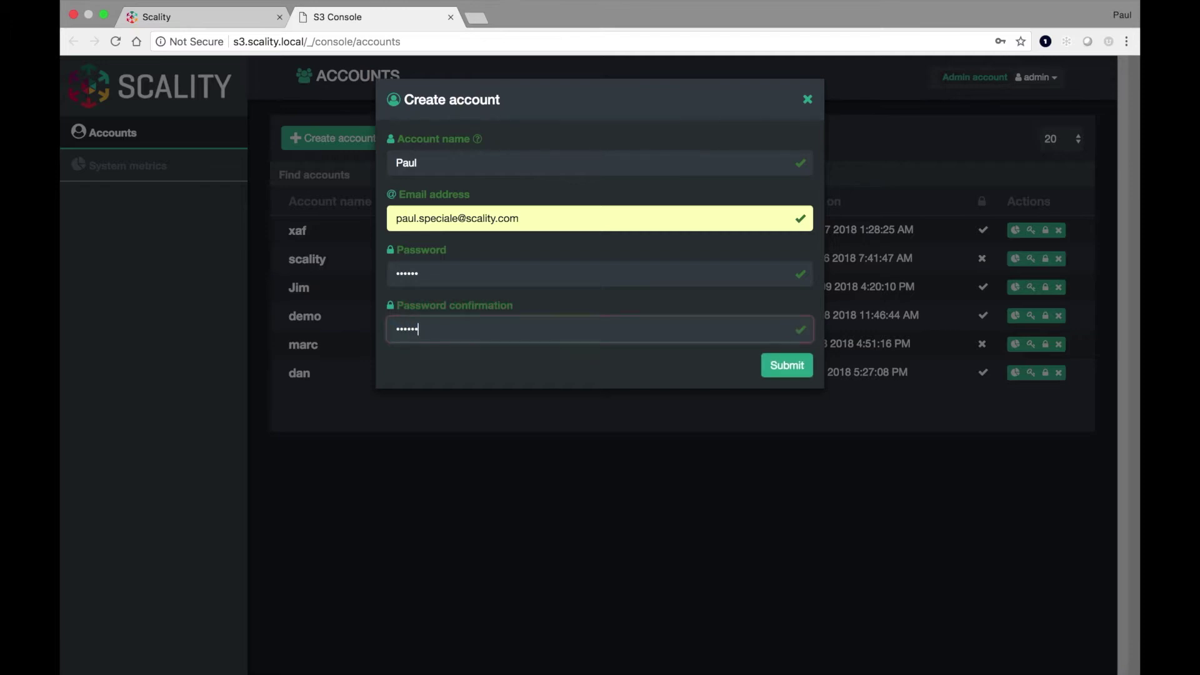
# - Submit the account, dismiss the password-save prompt, and open its access keys
pyautogui.click(786, 370)
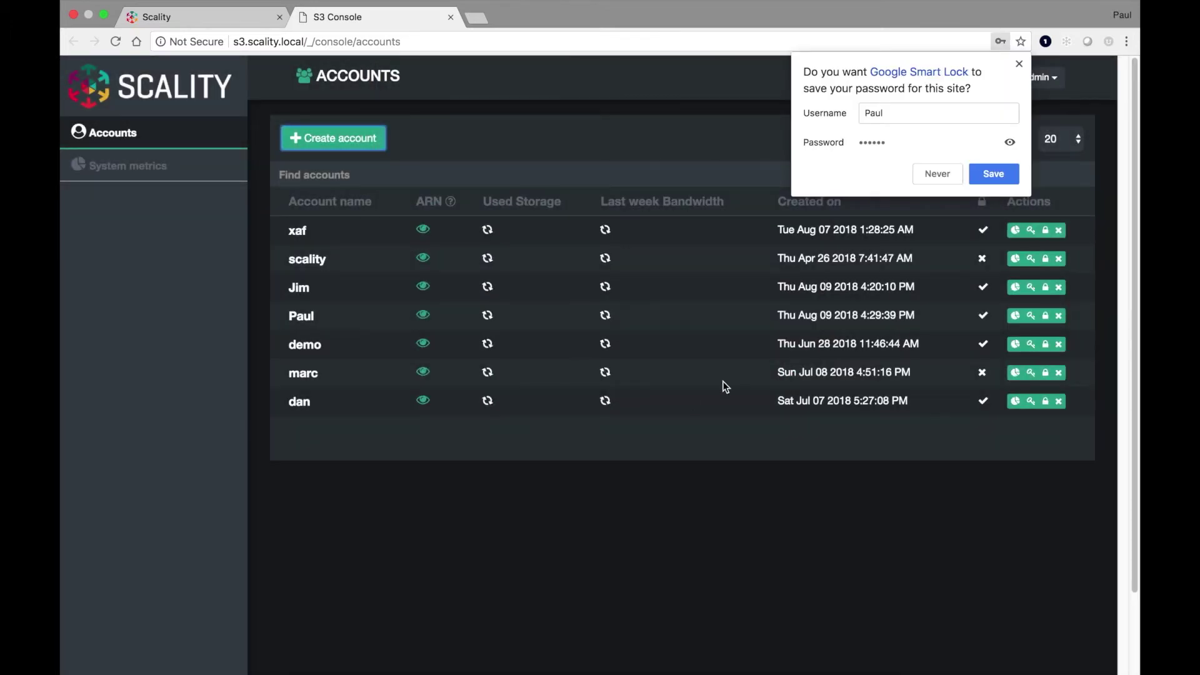
pyautogui.click(960, 173)
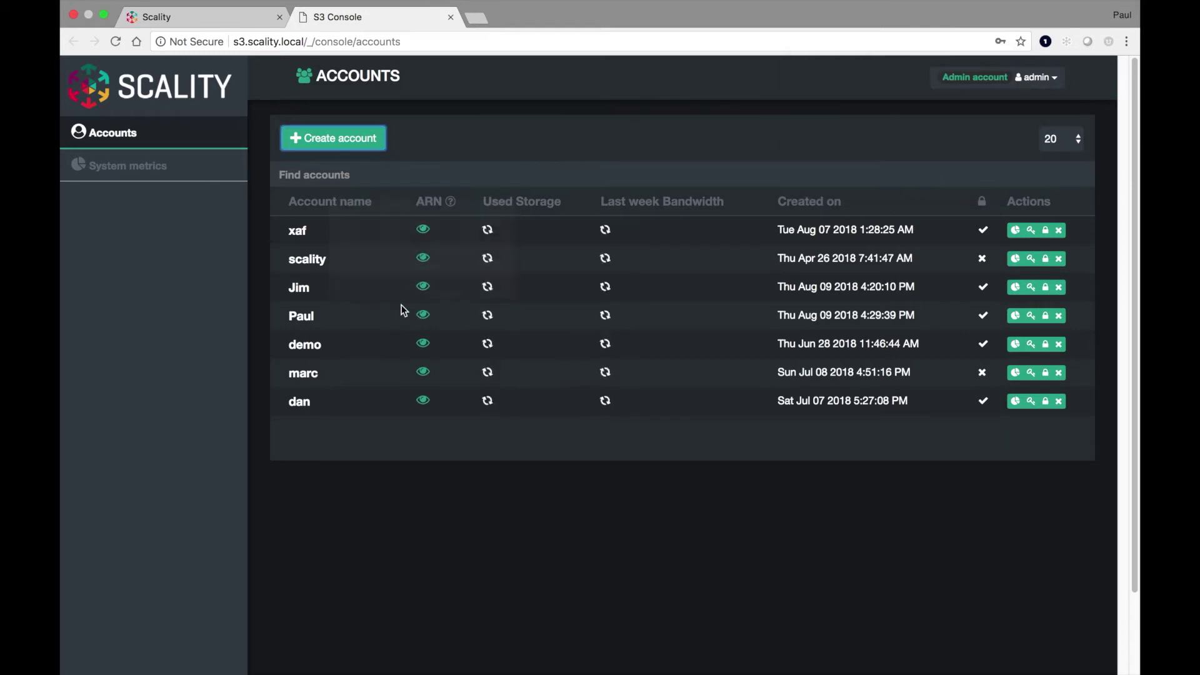
pyautogui.click(1031, 315)
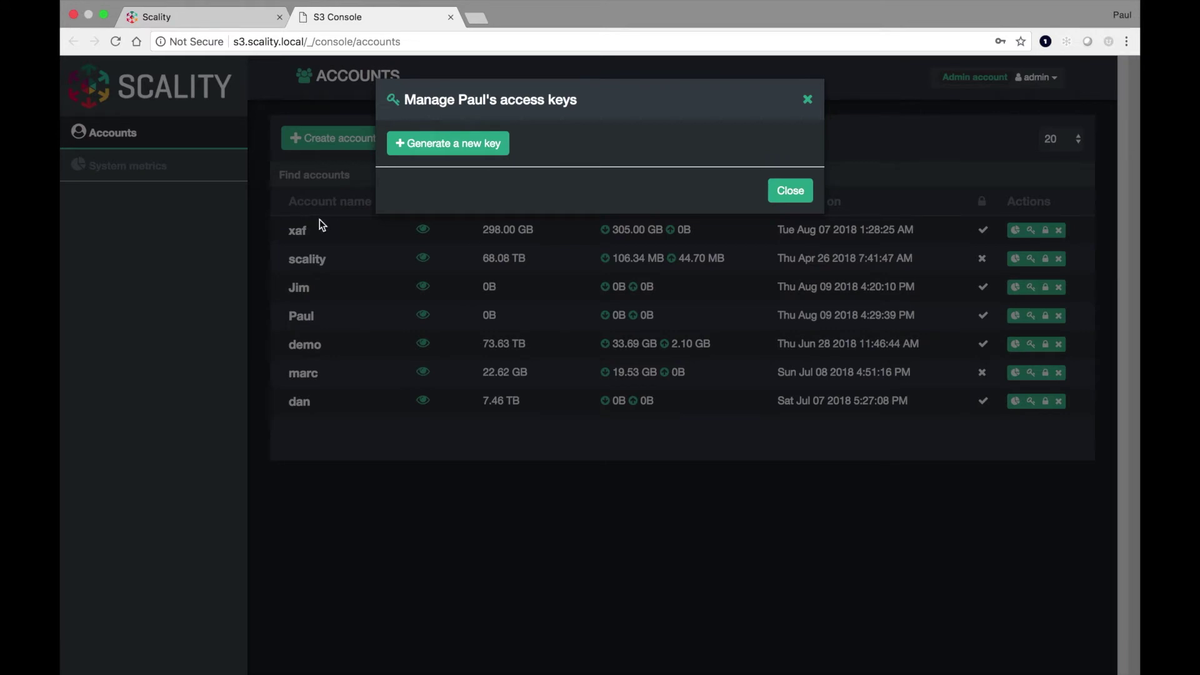
# - Generate a new access key pair for the account, reveal the secret and copy the access key
pyautogui.click(451, 155)
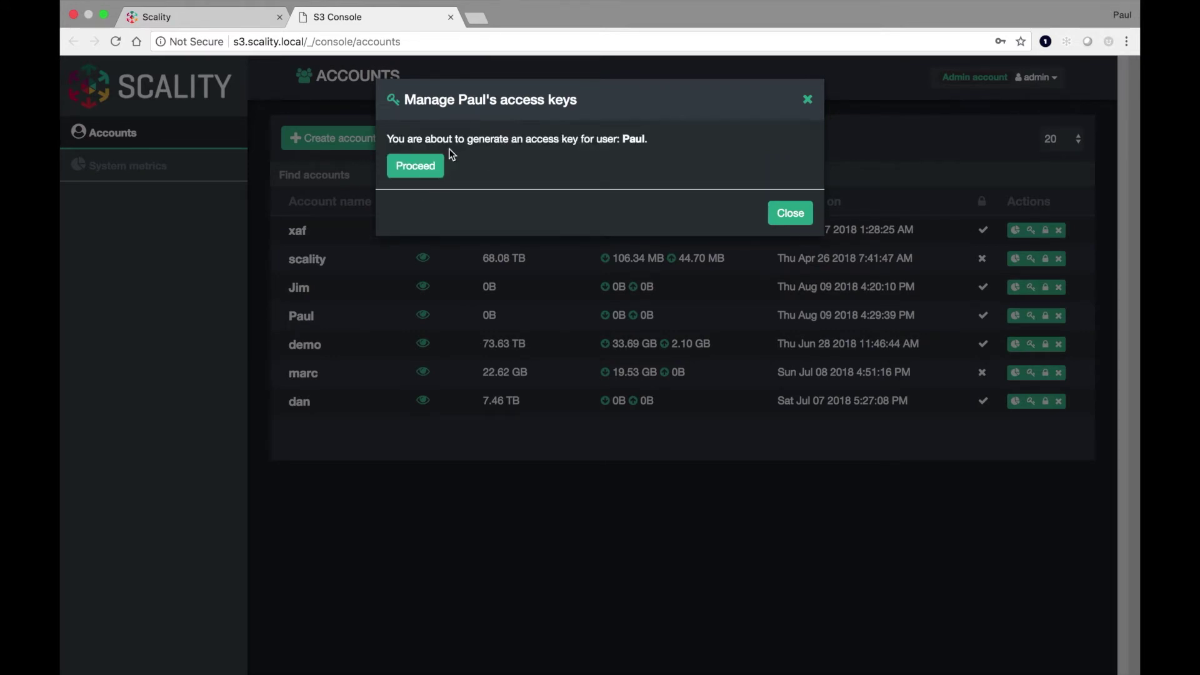
pyautogui.click(431, 167)
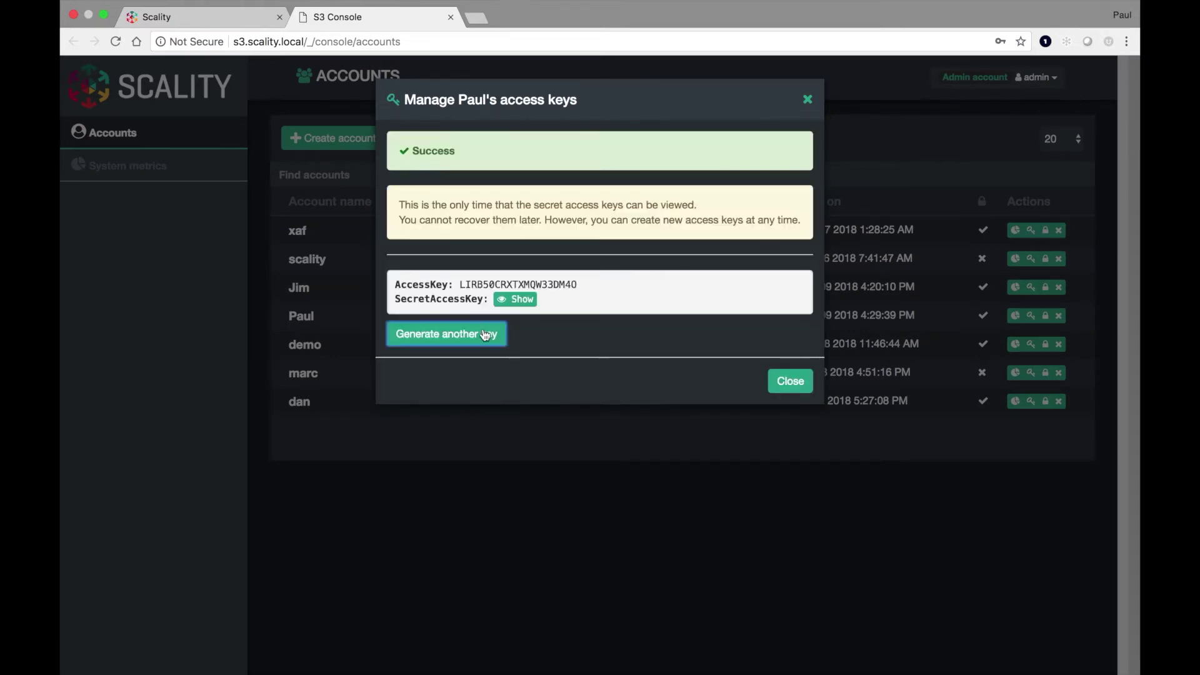
pyautogui.click(515, 301)
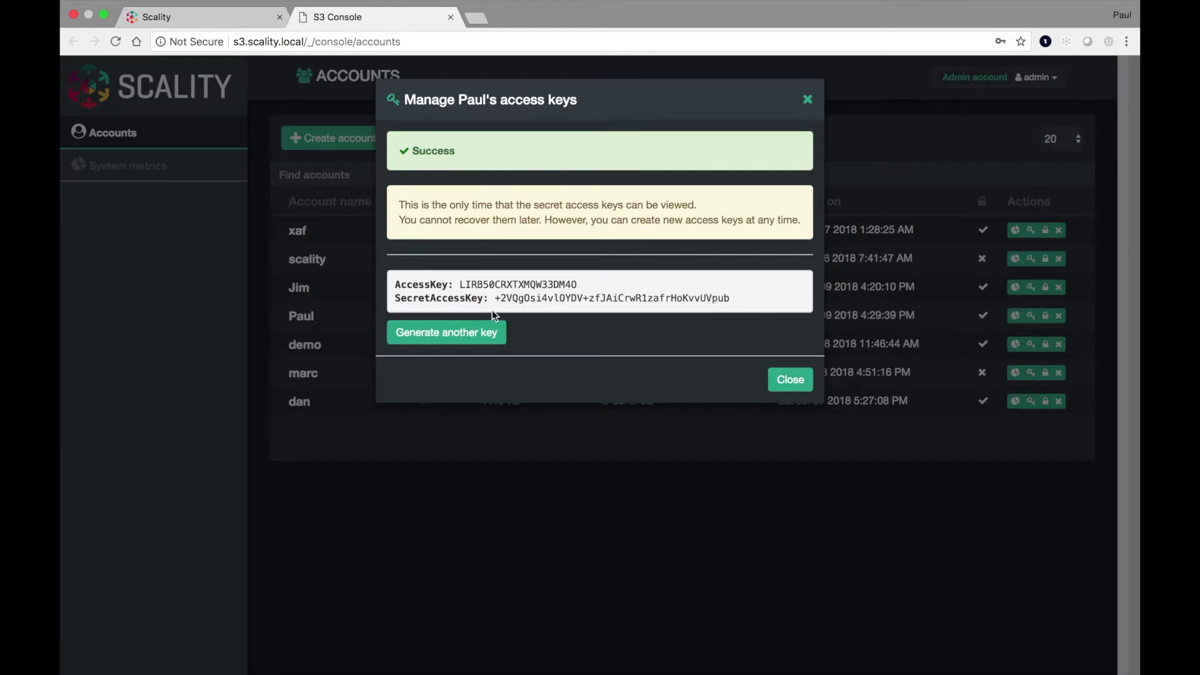
pyautogui.doubleClick(536, 286)
pyautogui.press('super+c')
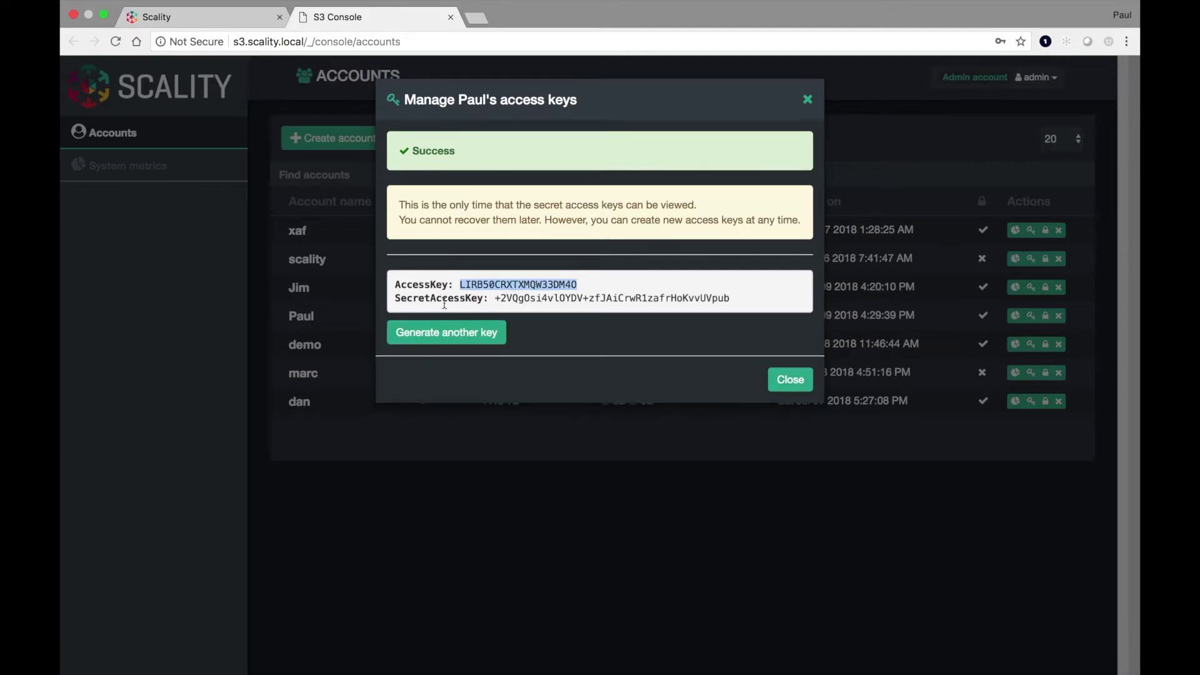
pyautogui.click(220, 17)
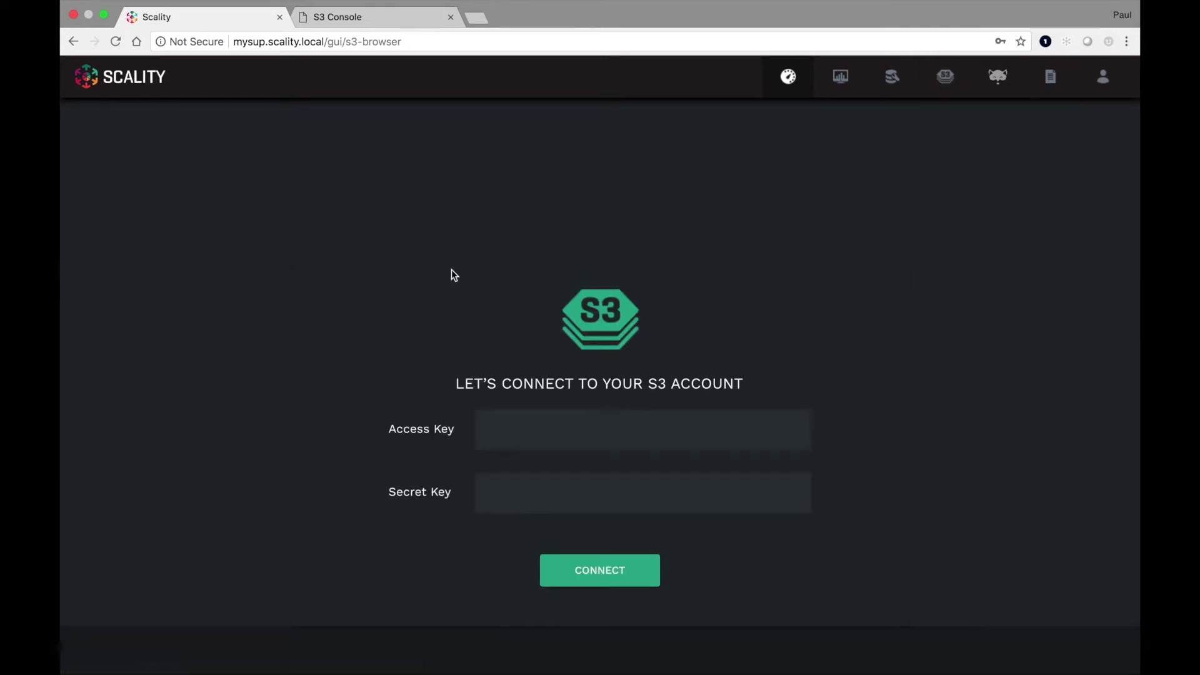
# - Connect S3 Browser to s3.scality.local with the new account's pasted access and secret keys
pyautogui.click(517, 440)
pyautogui.press('super+v')
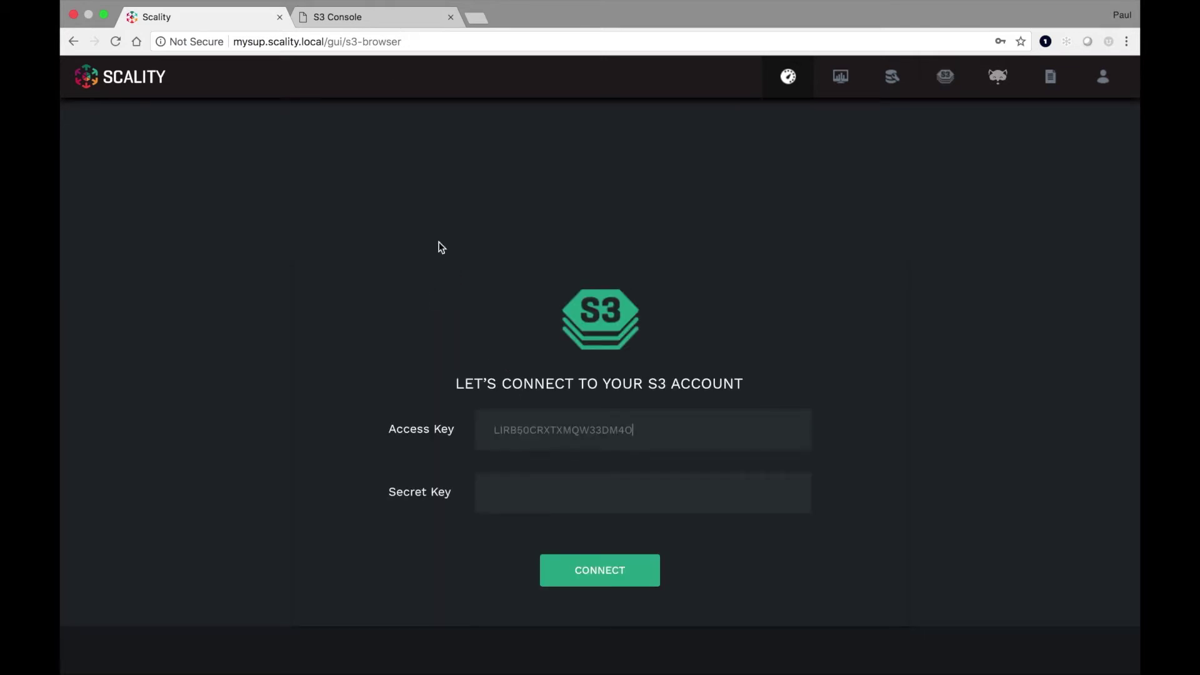
pyautogui.click(358, 19)
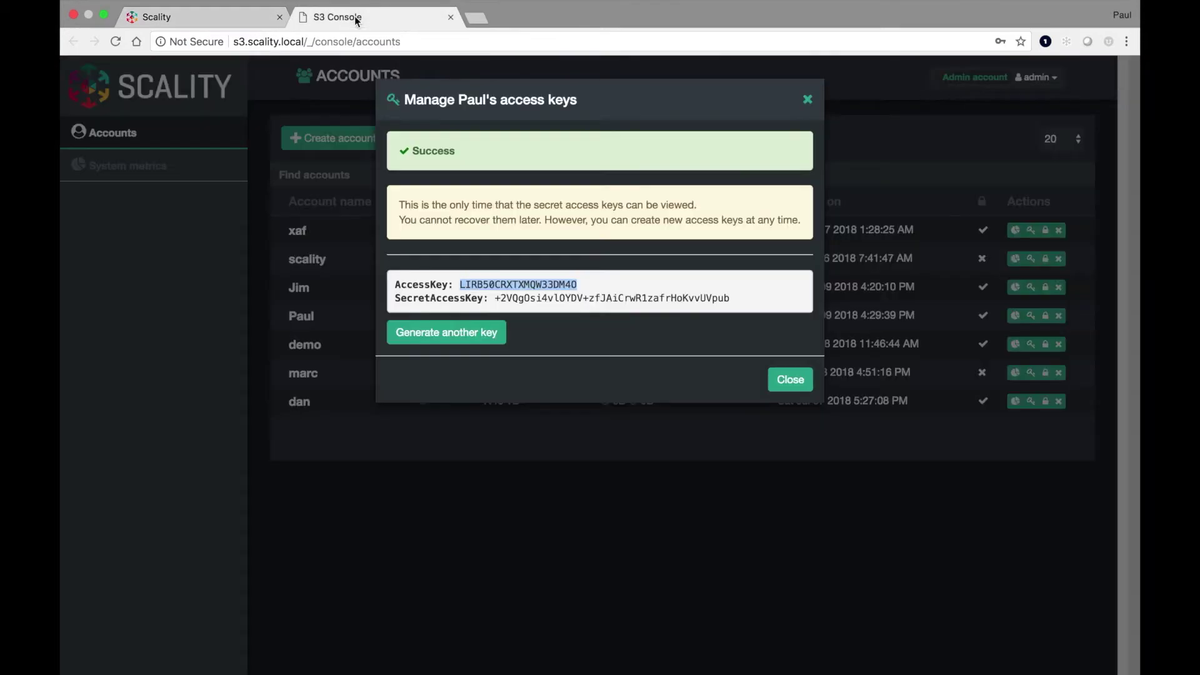
pyautogui.doubleClick(543, 296)
pyautogui.moveTo(496, 298); pyautogui.dragTo(732, 302)
pyautogui.click(192, 16)
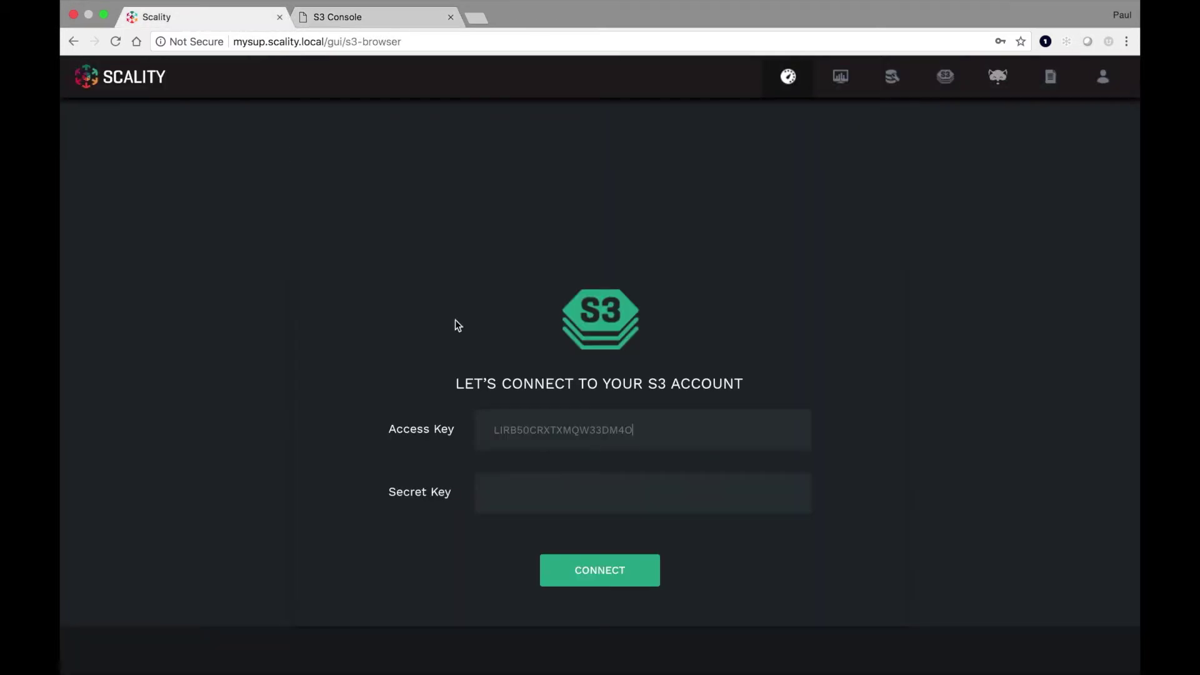
pyautogui.press('super+v')
pyautogui.click(599, 570)
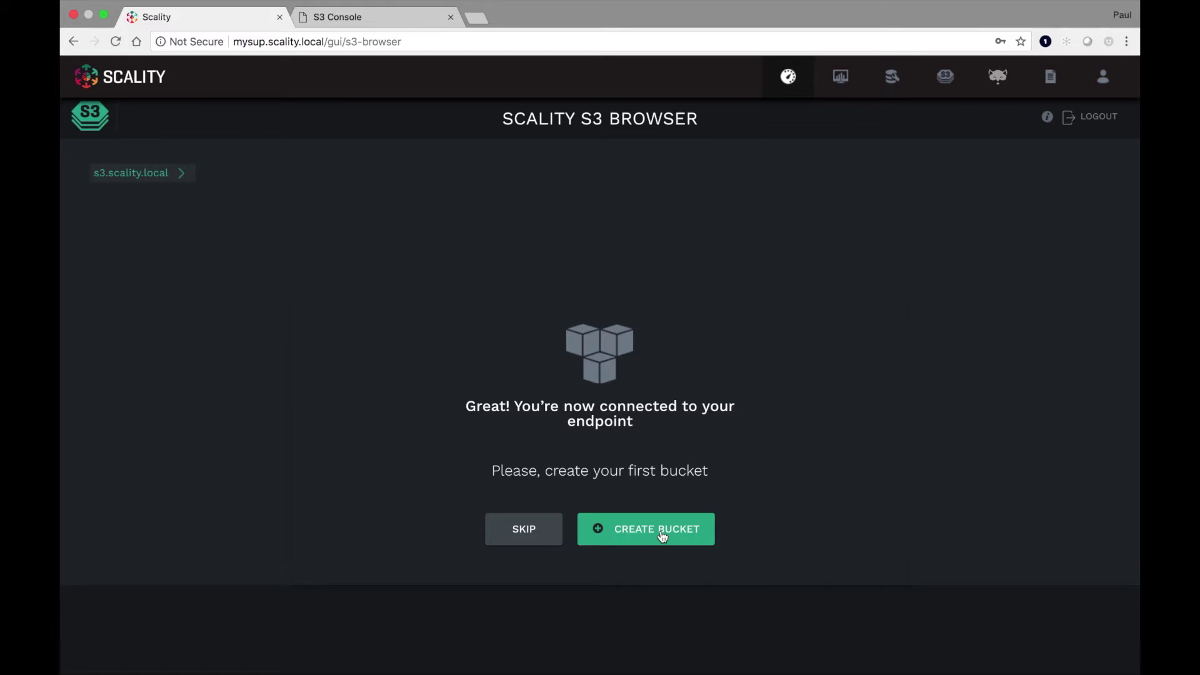
pyautogui.click(663, 535)
# - Create the bucket 'paulbucket' and view its details
pyautogui.write('pa')
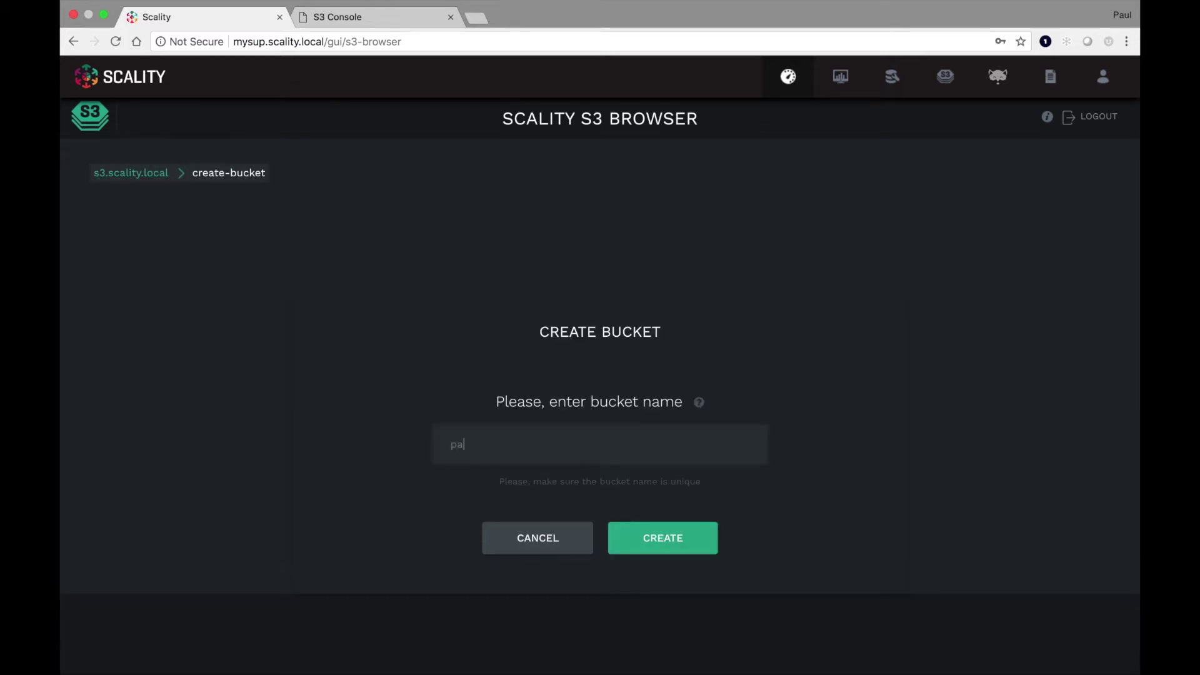
pyautogui.write('ulbucket')
pyautogui.click(661, 545)
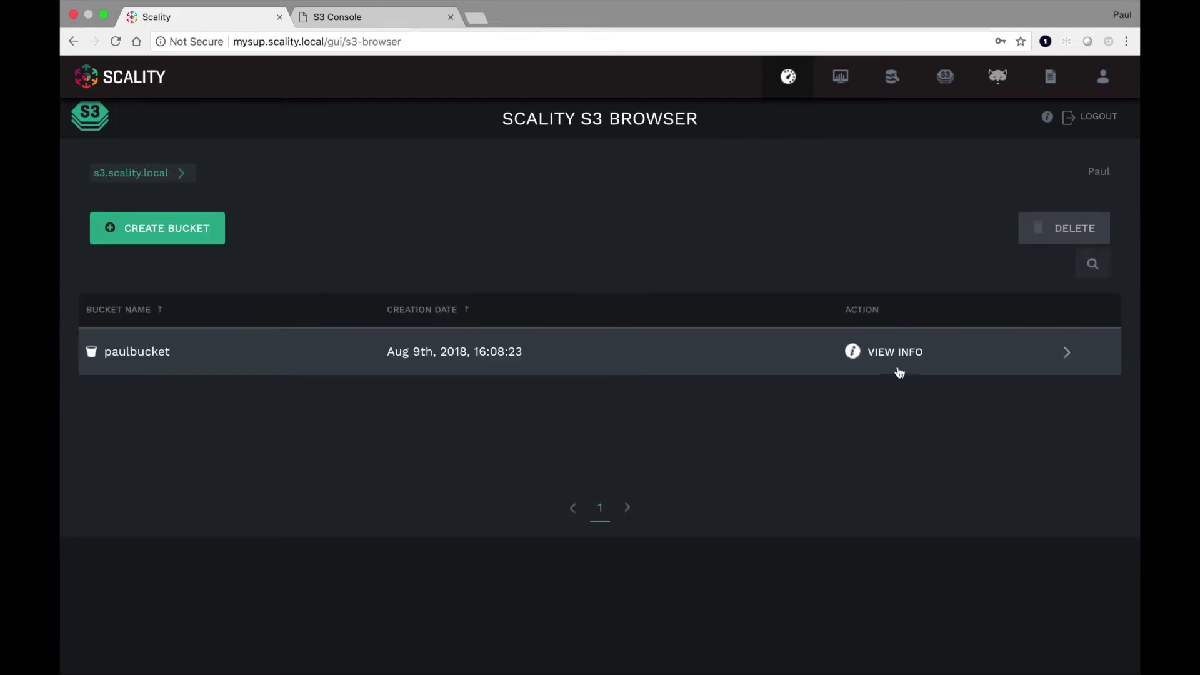
pyautogui.click(894, 356)
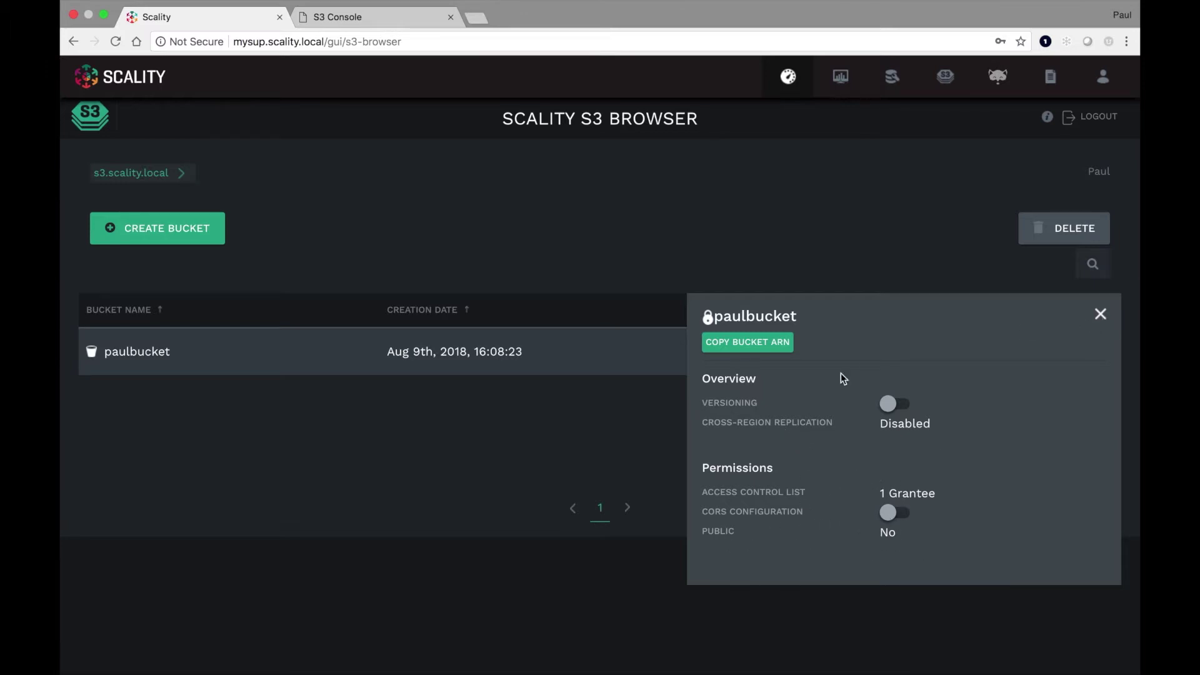
# - Close the info panel and open the empty paulbucket to add files
pyautogui.click(1101, 315)
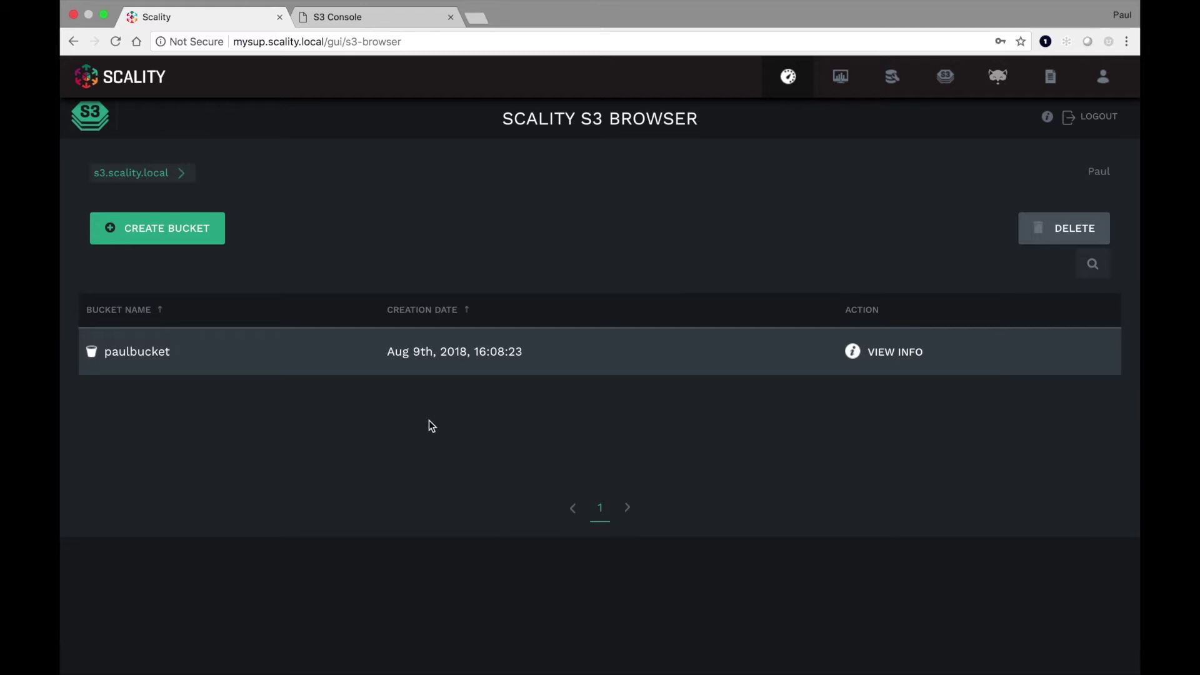
pyautogui.click(138, 352)
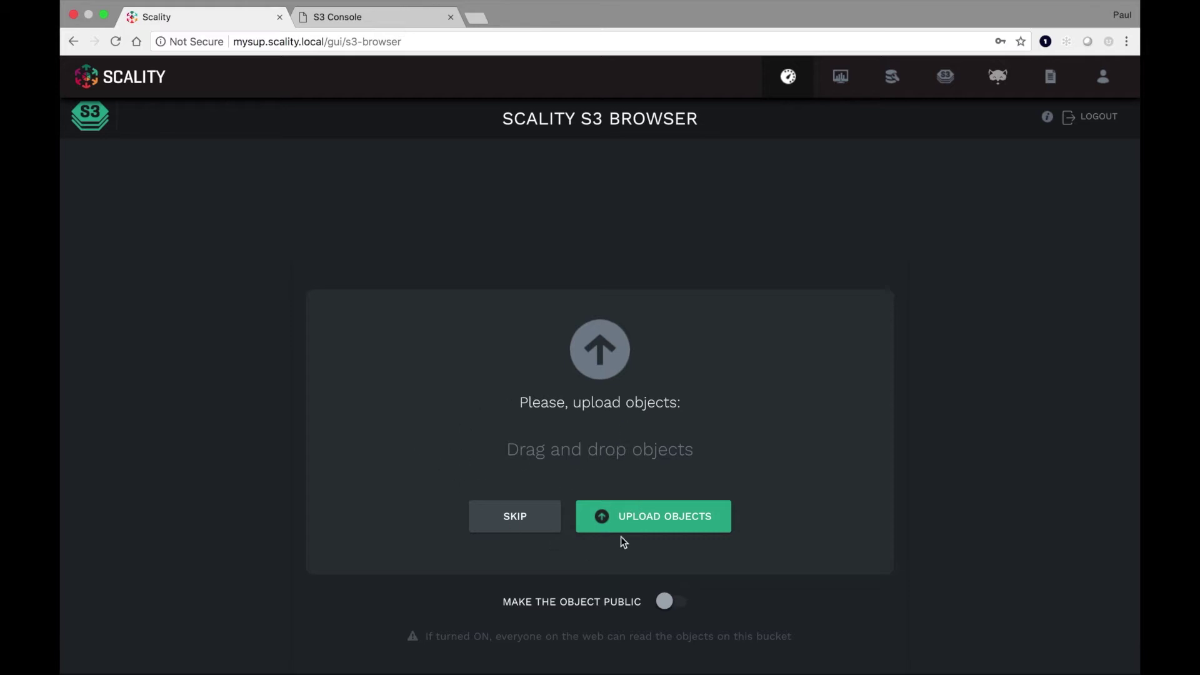
pyautogui.click(637, 526)
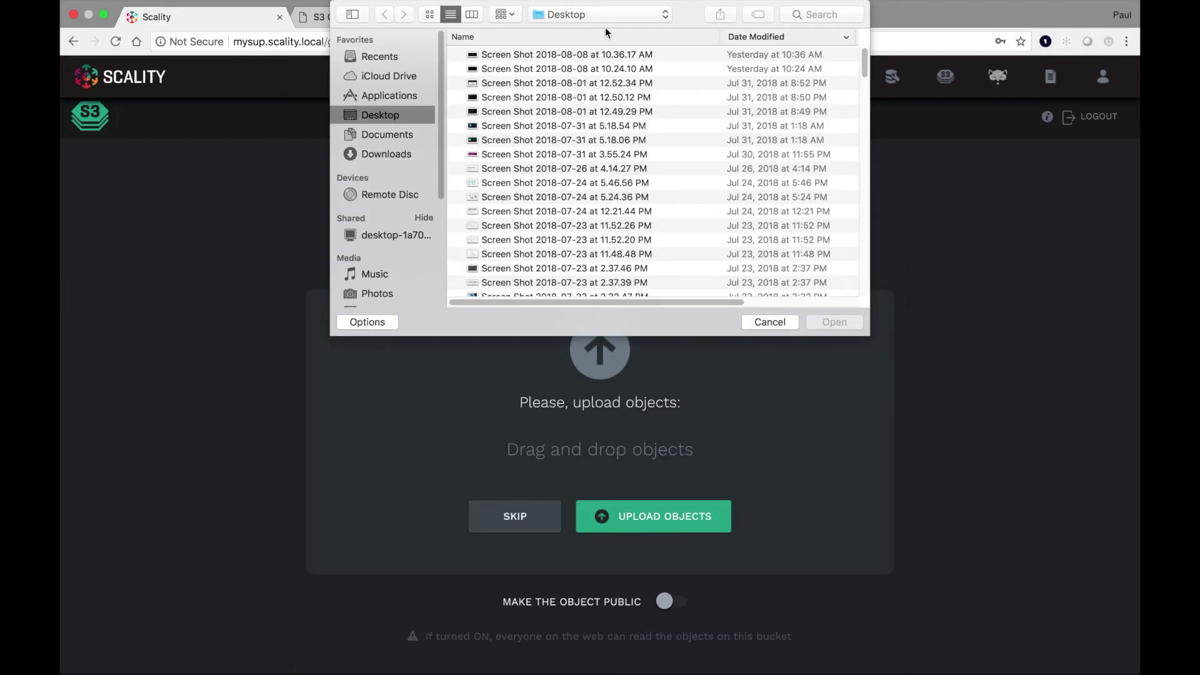
# - Upload the first eleven Desktop screenshot PNGs into paulbucket
pyautogui.press('Down')
pyautogui.keyDown('shift'); pyautogui.click(604, 198); pyautogui.keyUp('shift')
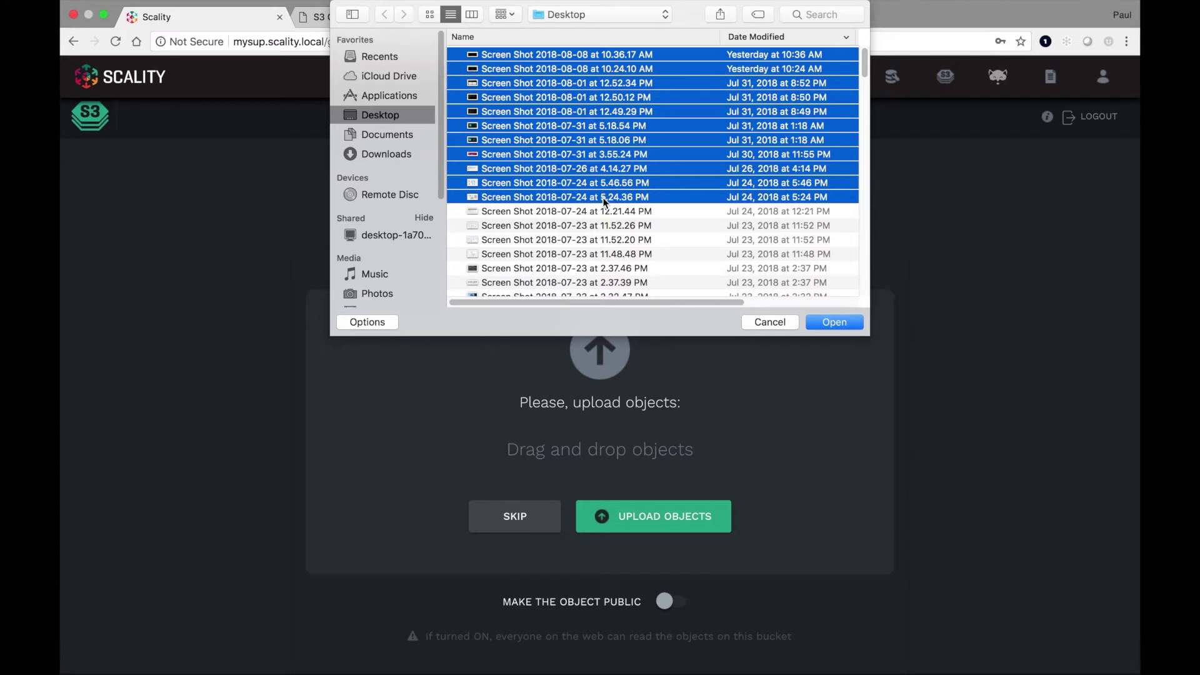
pyautogui.click(830, 330)
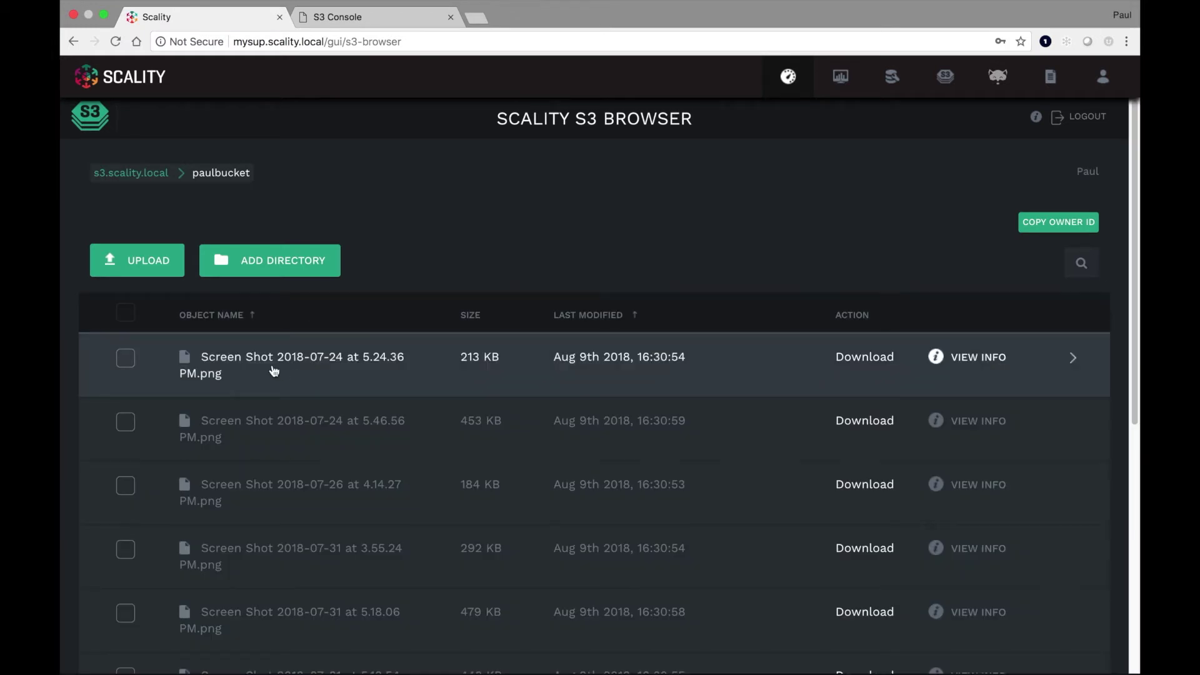
# - Add metadata x-amz-meta-image with value 'topic' to the 5.24.36 PM screenshot
pyautogui.click(988, 362)
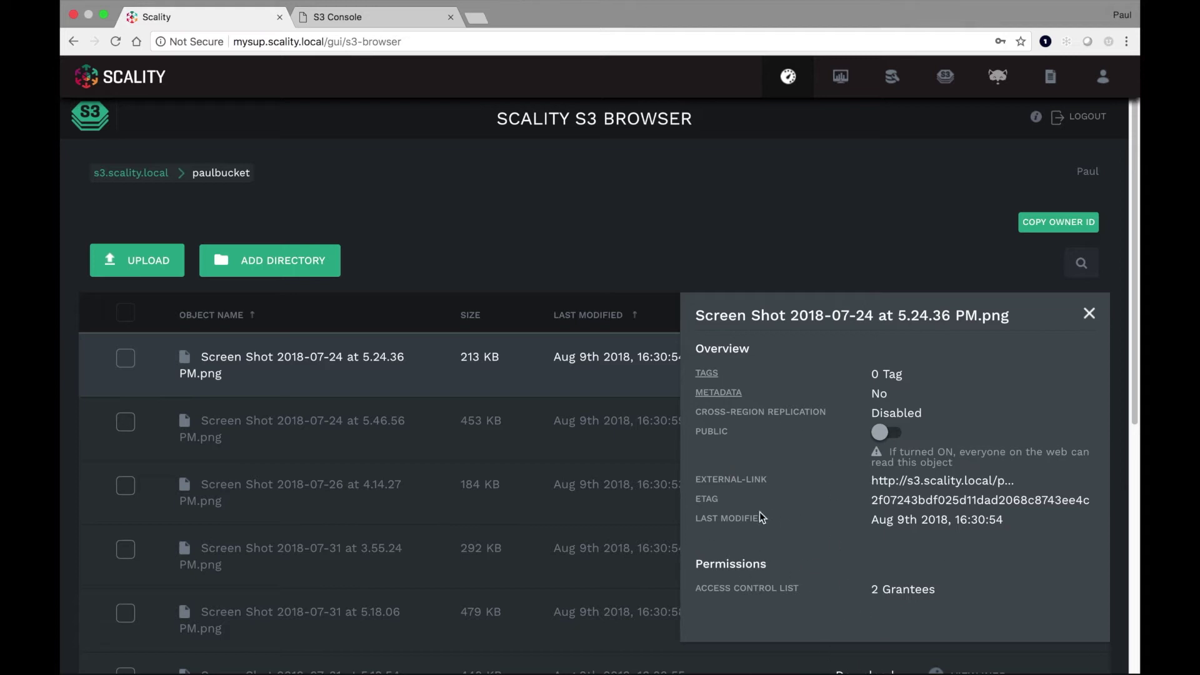
pyautogui.click(717, 393)
pyautogui.click(441, 309)
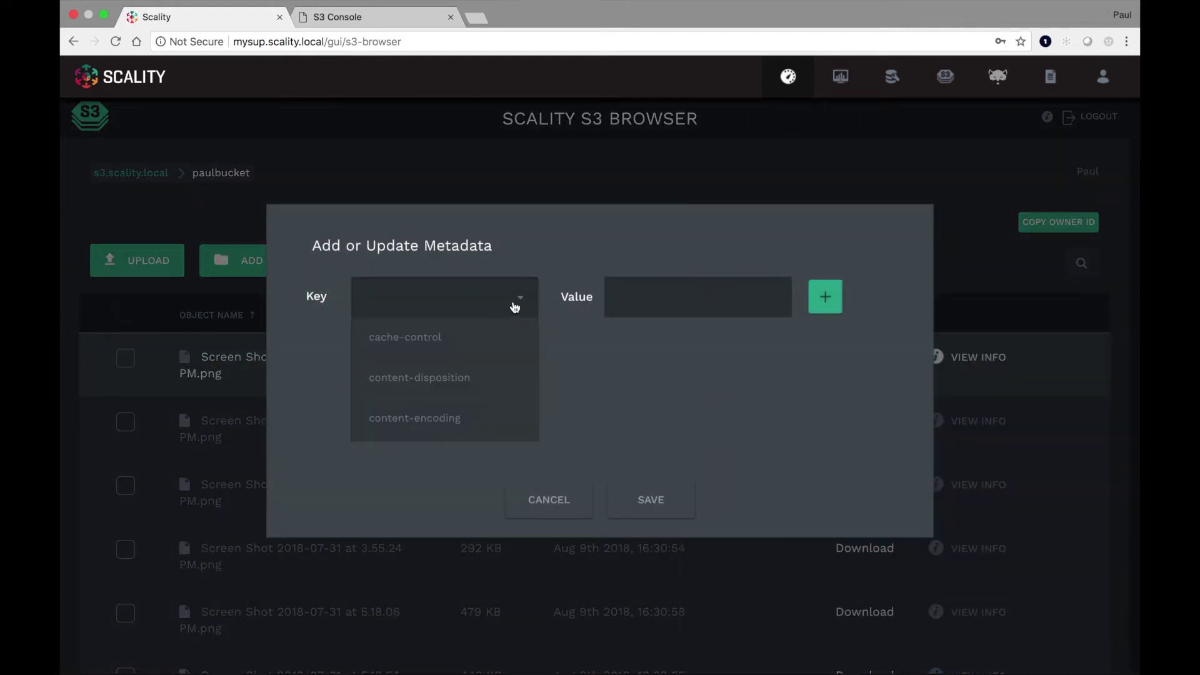
pyautogui.scroll(-5, 465, 424)
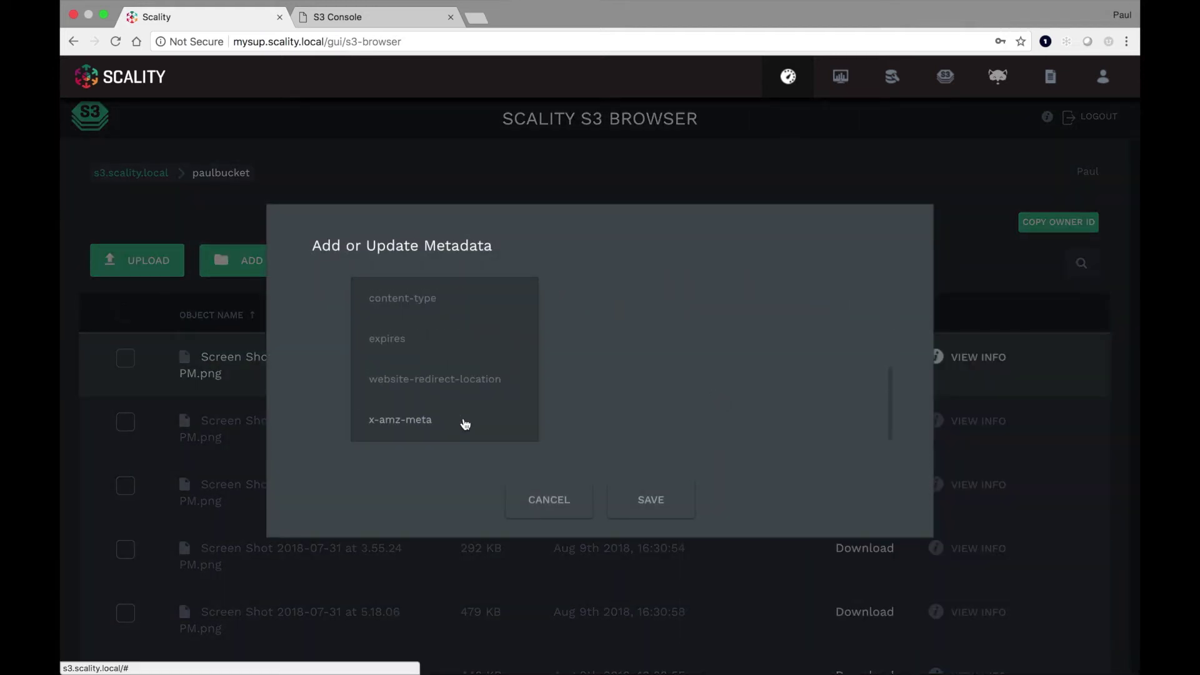
pyautogui.click(419, 421)
pyautogui.click(737, 302)
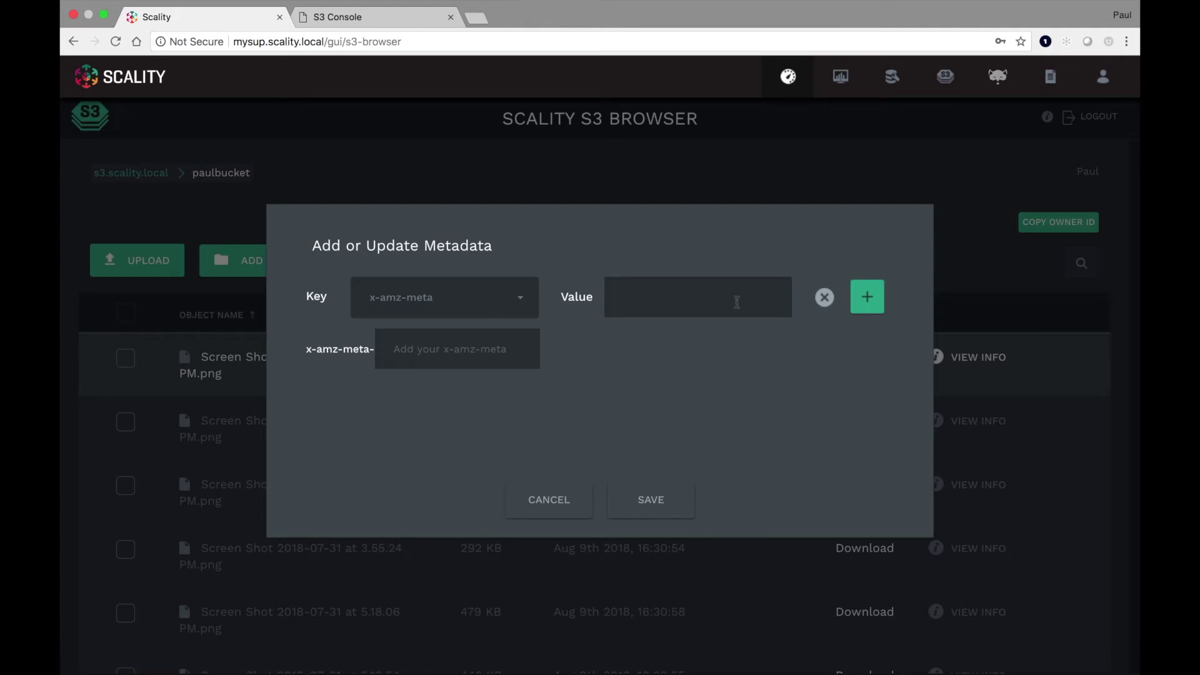
pyautogui.write('topic')
pyautogui.click(457, 348)
pyautogui.write('image')
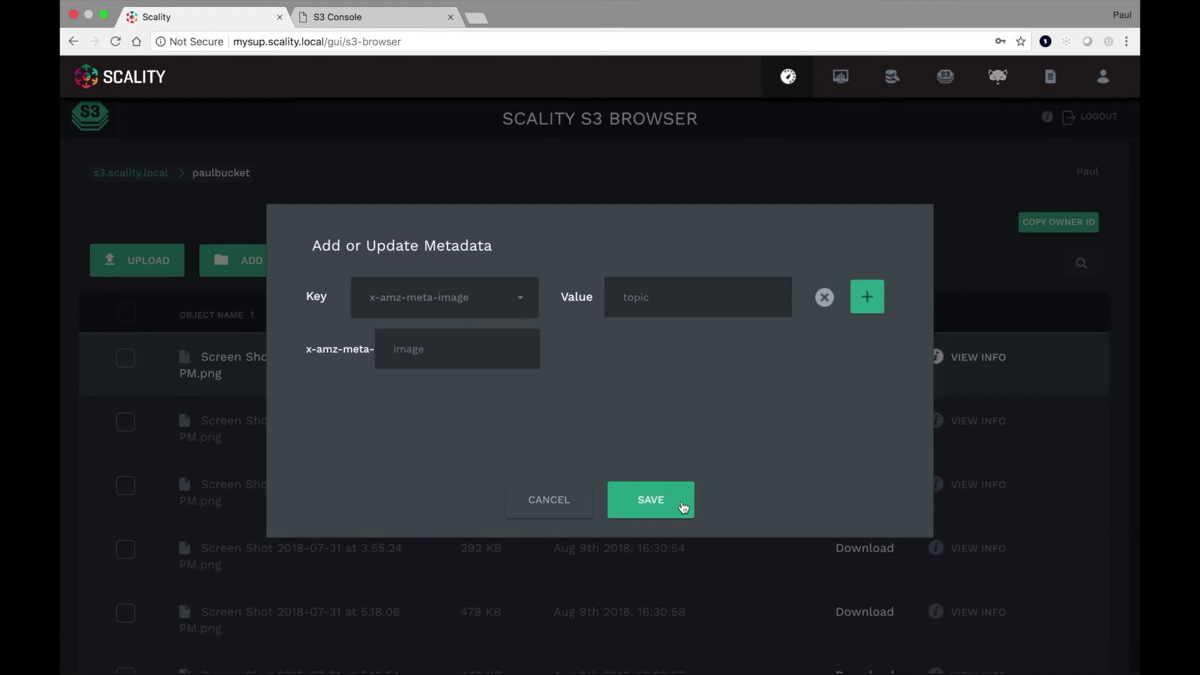
pyautogui.click(684, 503)
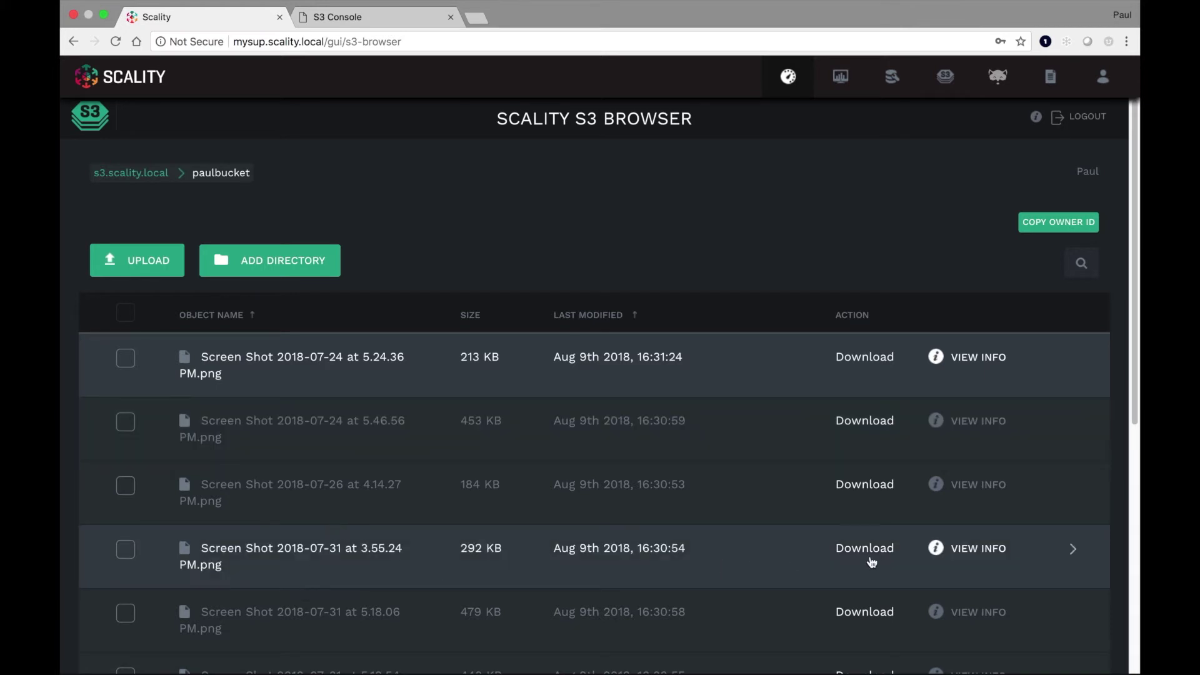
# - Open the 3.55.24 PM screenshot's external link, which returns Access Denied, then come back
pyautogui.click(958, 551)
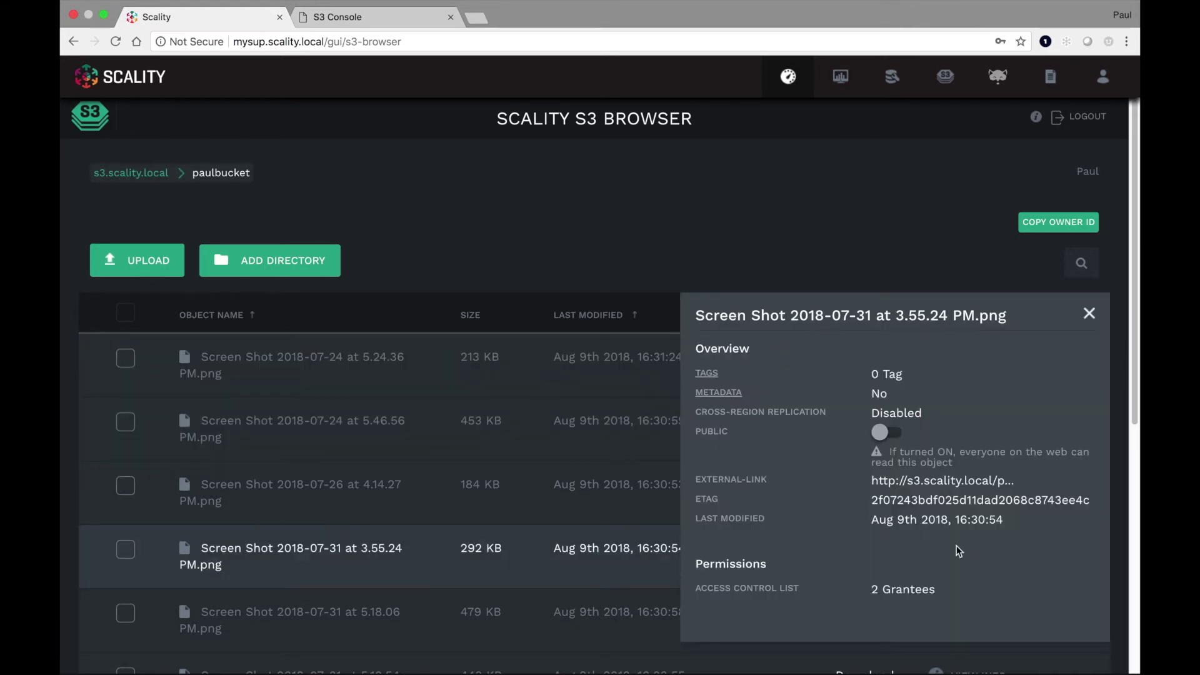
pyautogui.click(940, 486)
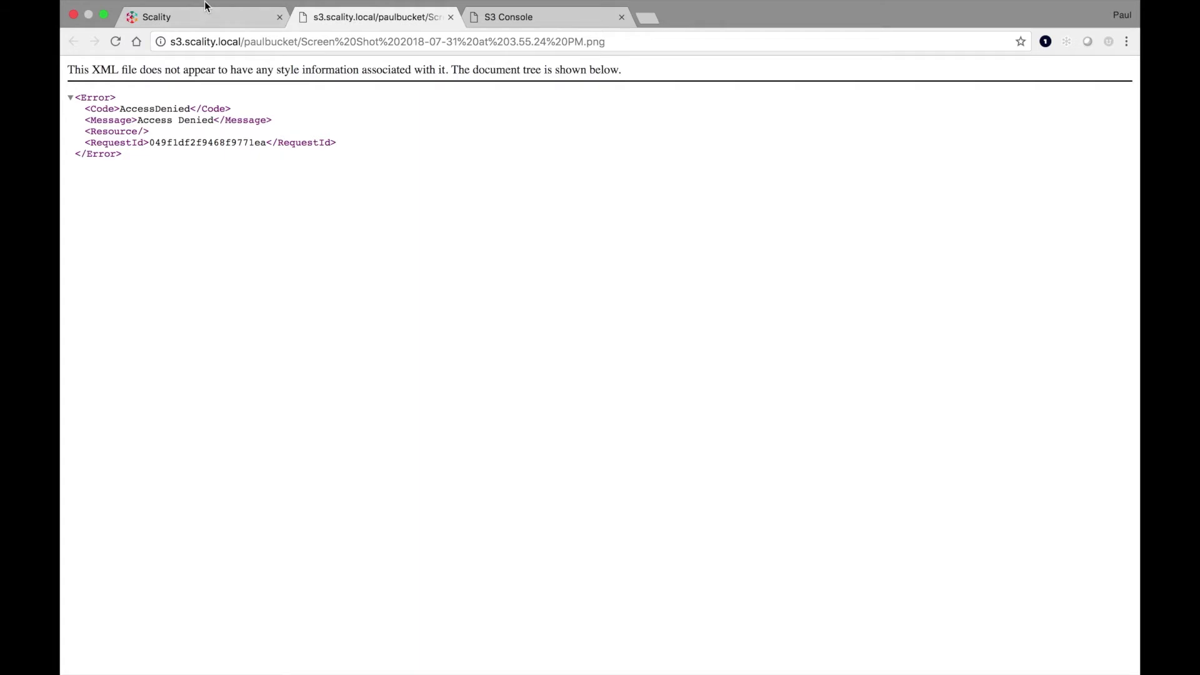
pyautogui.moveTo(203, 22)
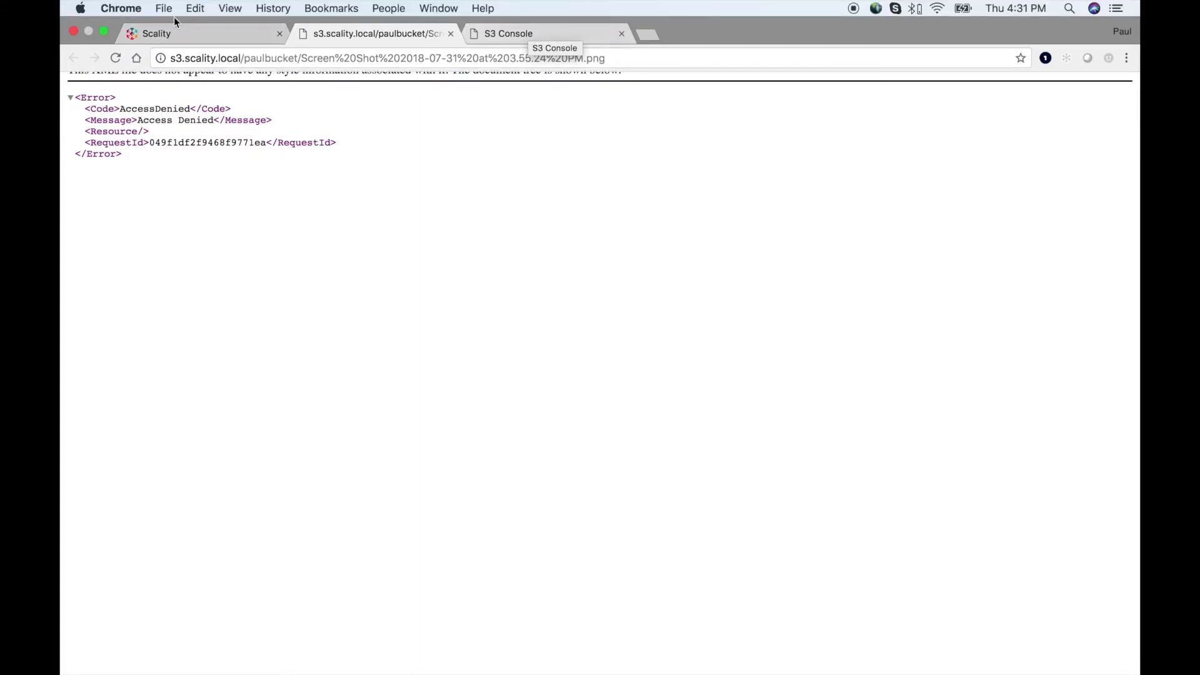
pyautogui.click(186, 30)
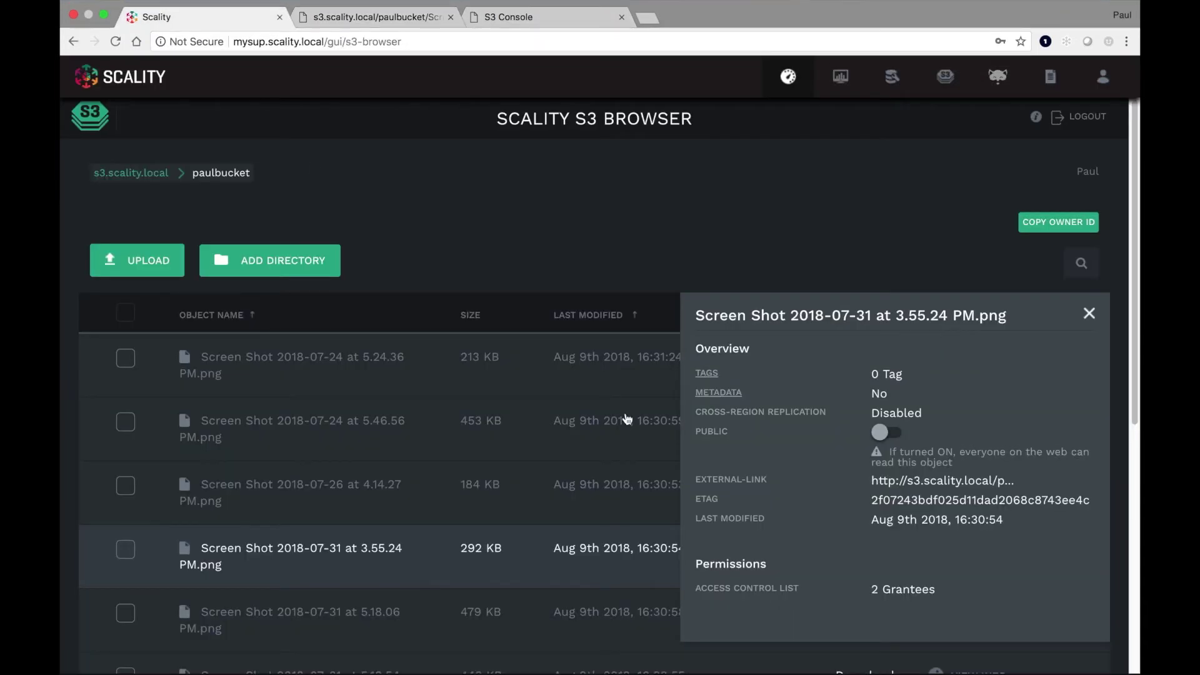
# - Make the 3.55.24 PM screenshot public so its link displays the image, then close its details
pyautogui.click(888, 434)
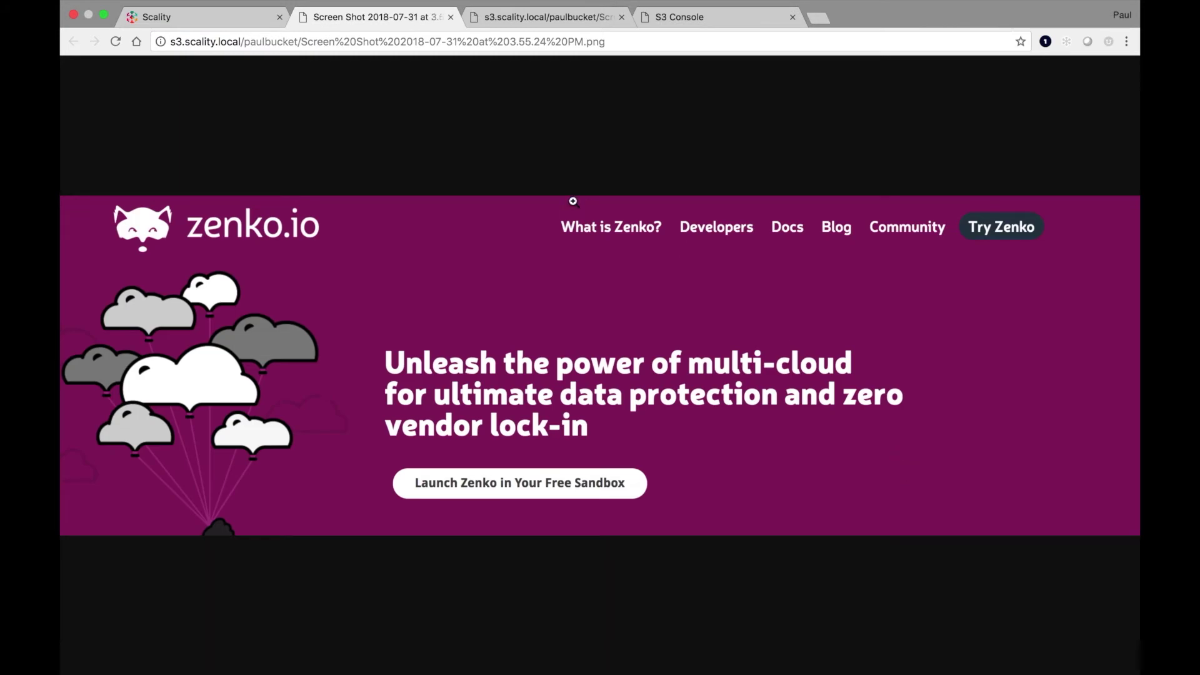
pyautogui.click(218, 19)
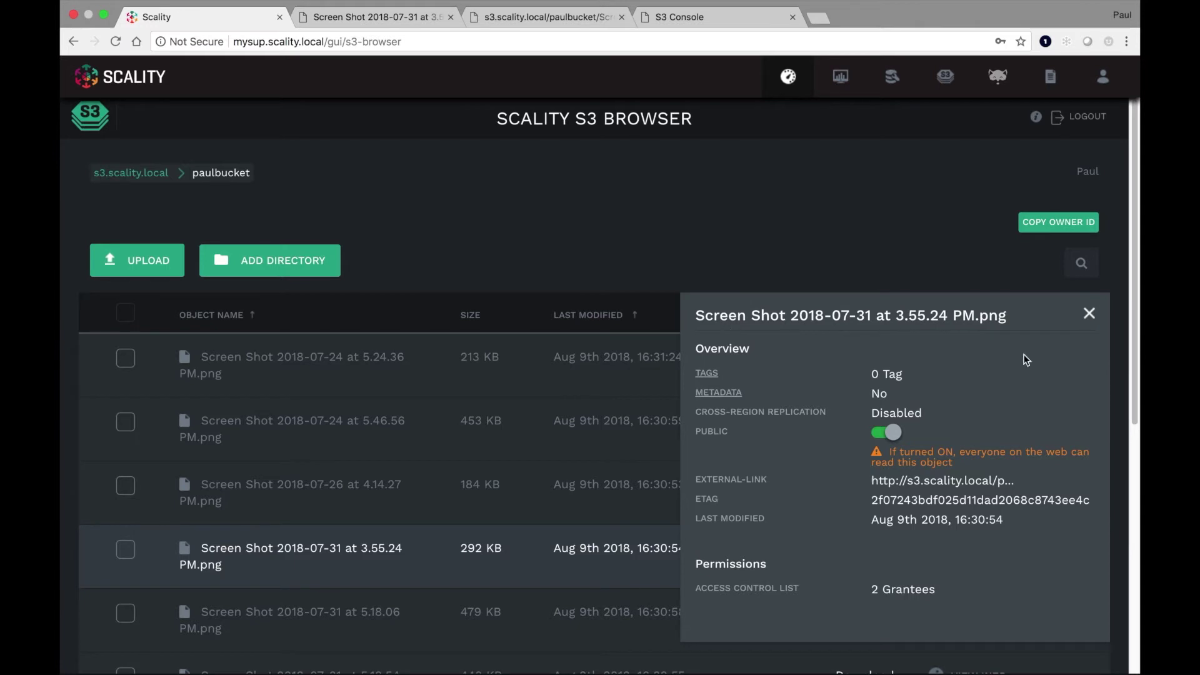
pyautogui.click(1090, 315)
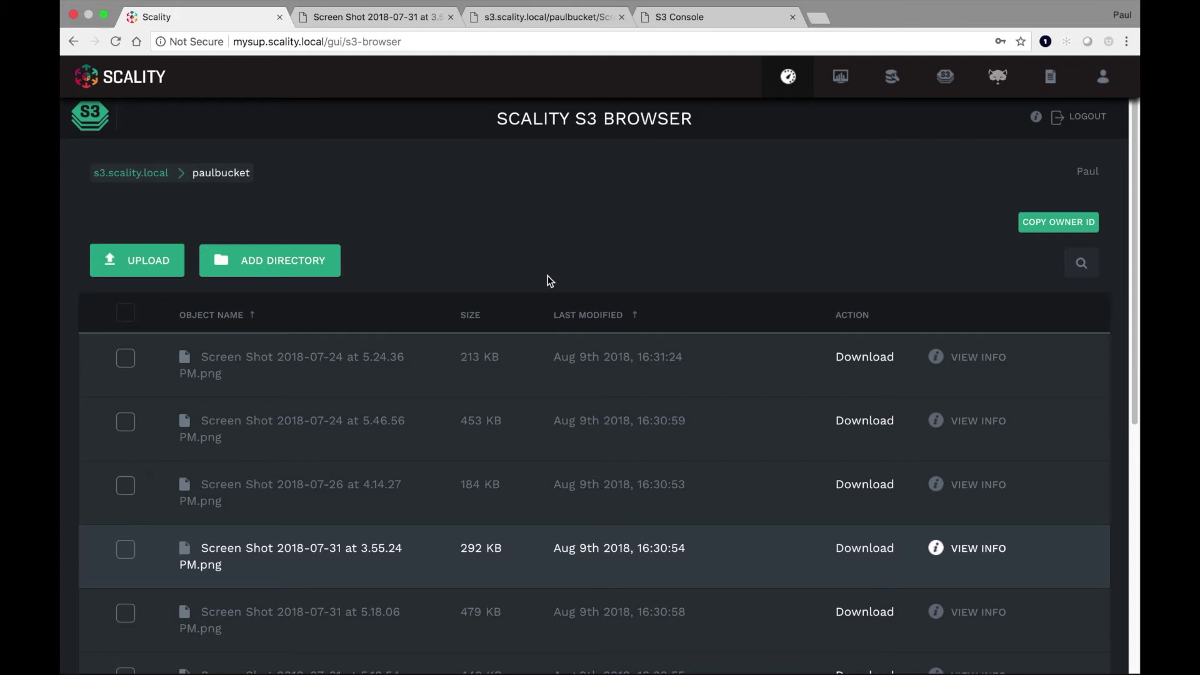
# - Close the access keys dialog and log out of the admin account in S3 Console
pyautogui.click(706, 21)
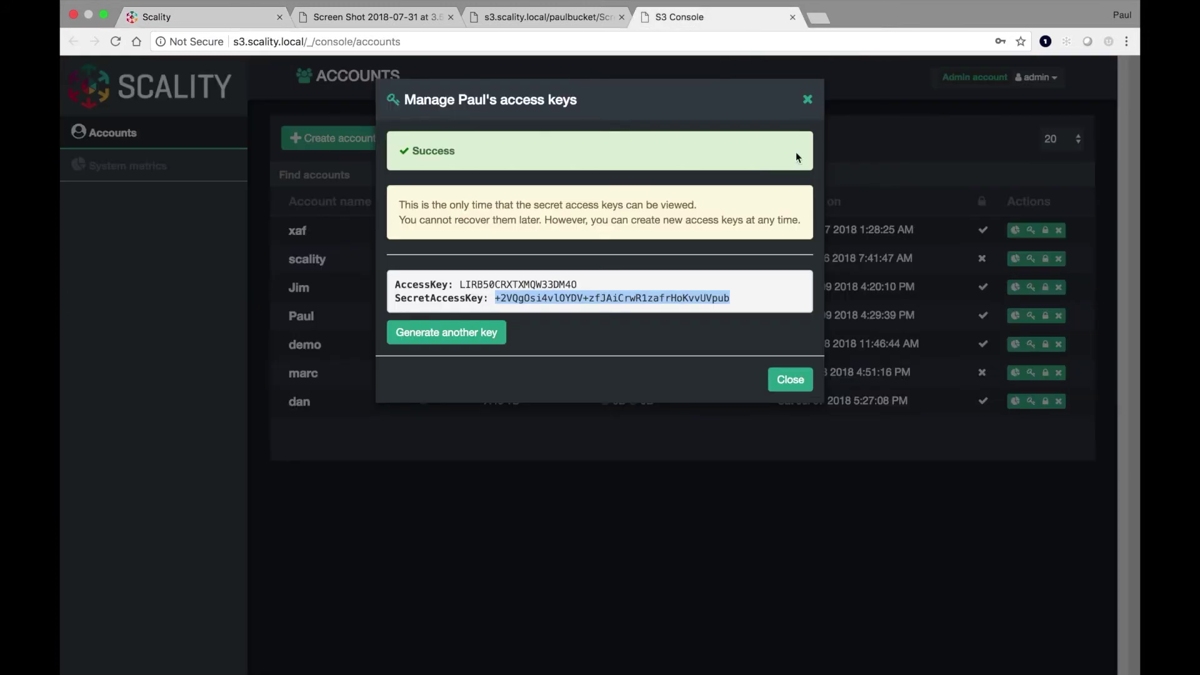
pyautogui.click(791, 380)
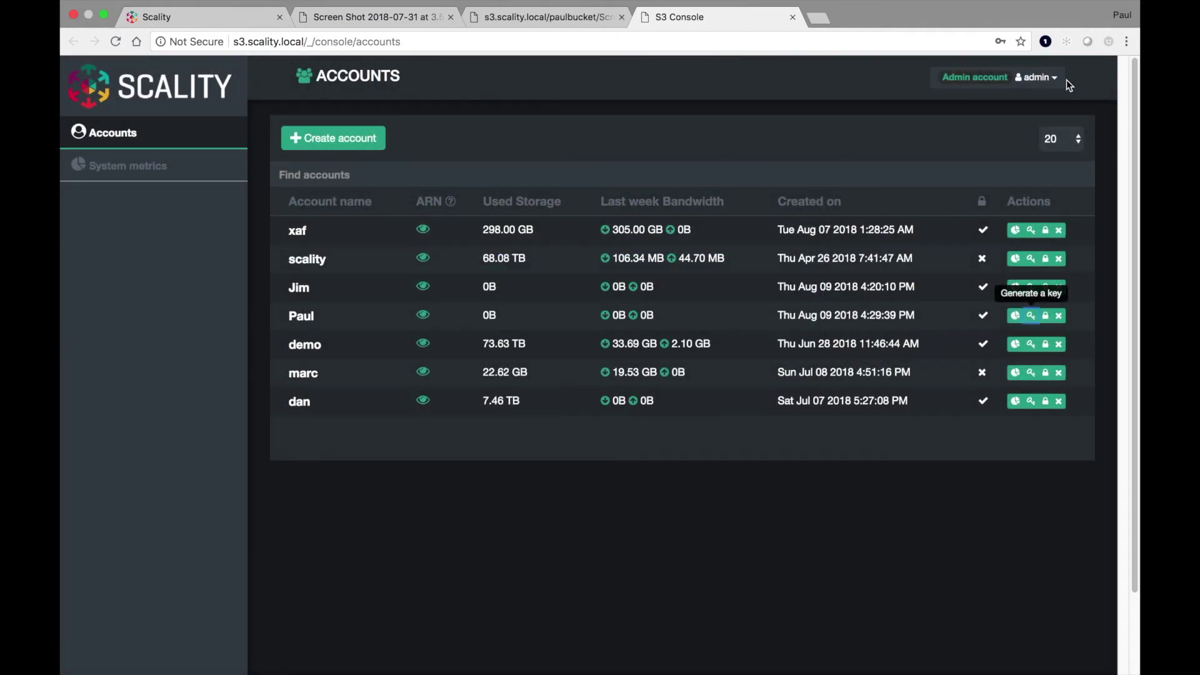
pyautogui.click(1051, 77)
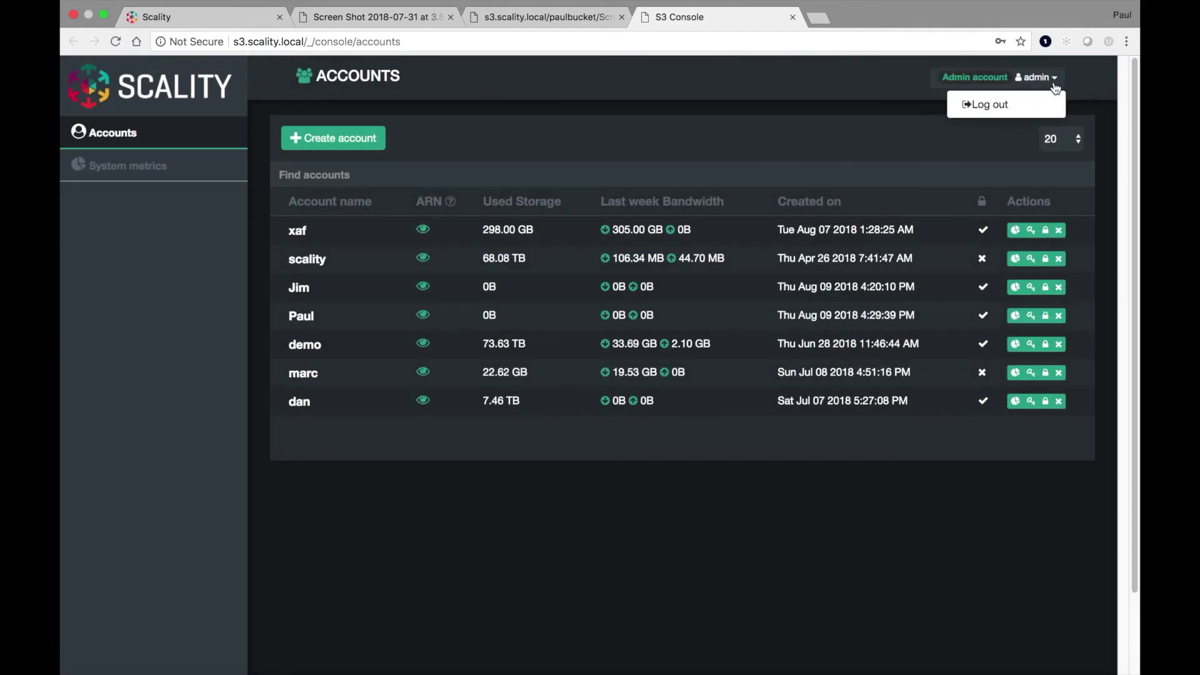
pyautogui.click(997, 111)
# - Sign in to S3 Console with the saved demo account login
pyautogui.click(563, 423)
pyautogui.doubleClick(564, 423)
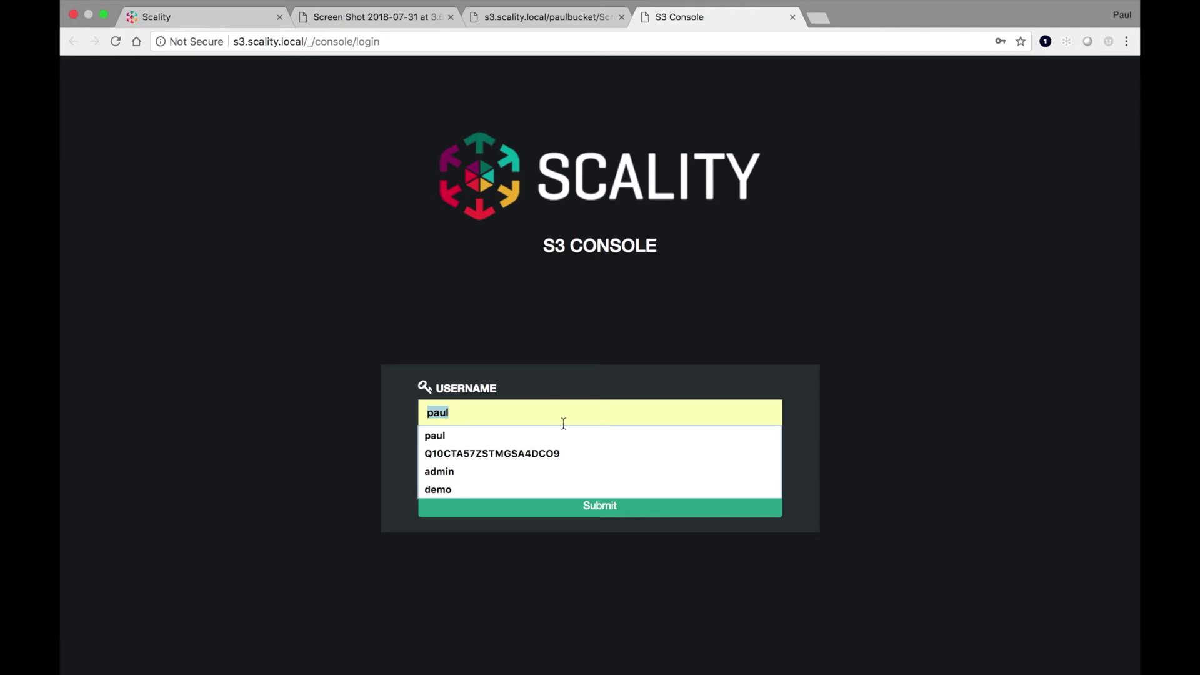
pyautogui.click(518, 488)
pyautogui.click(517, 462)
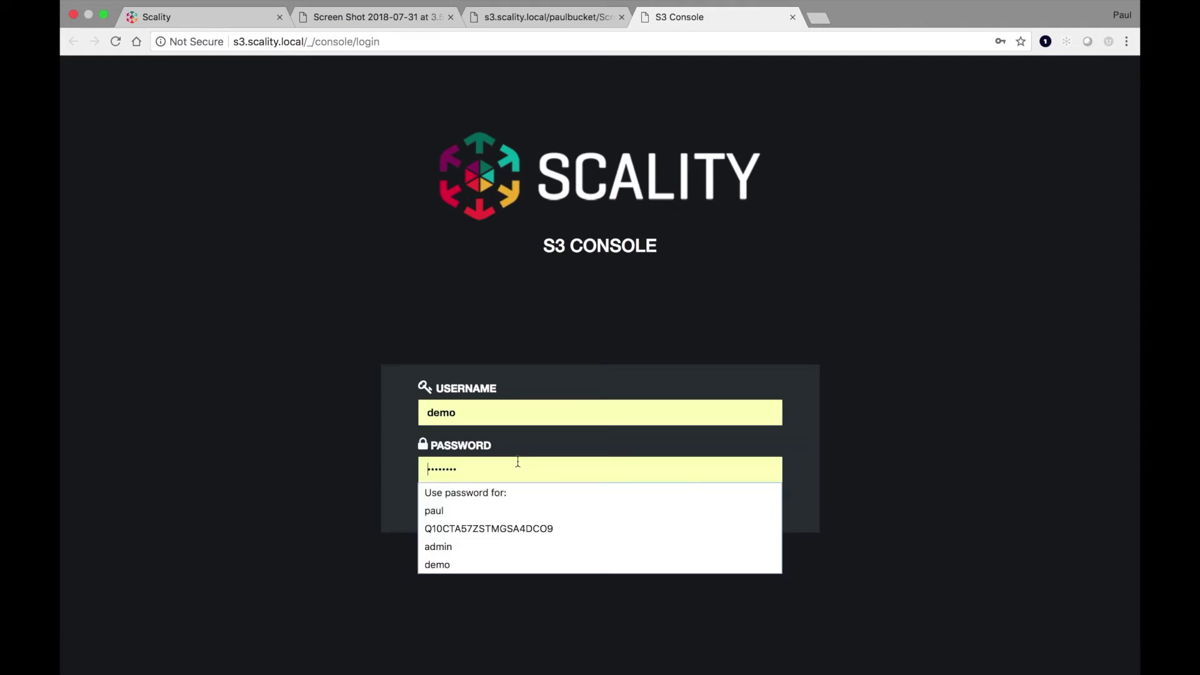
pyautogui.click(253, 494)
pyautogui.click(602, 508)
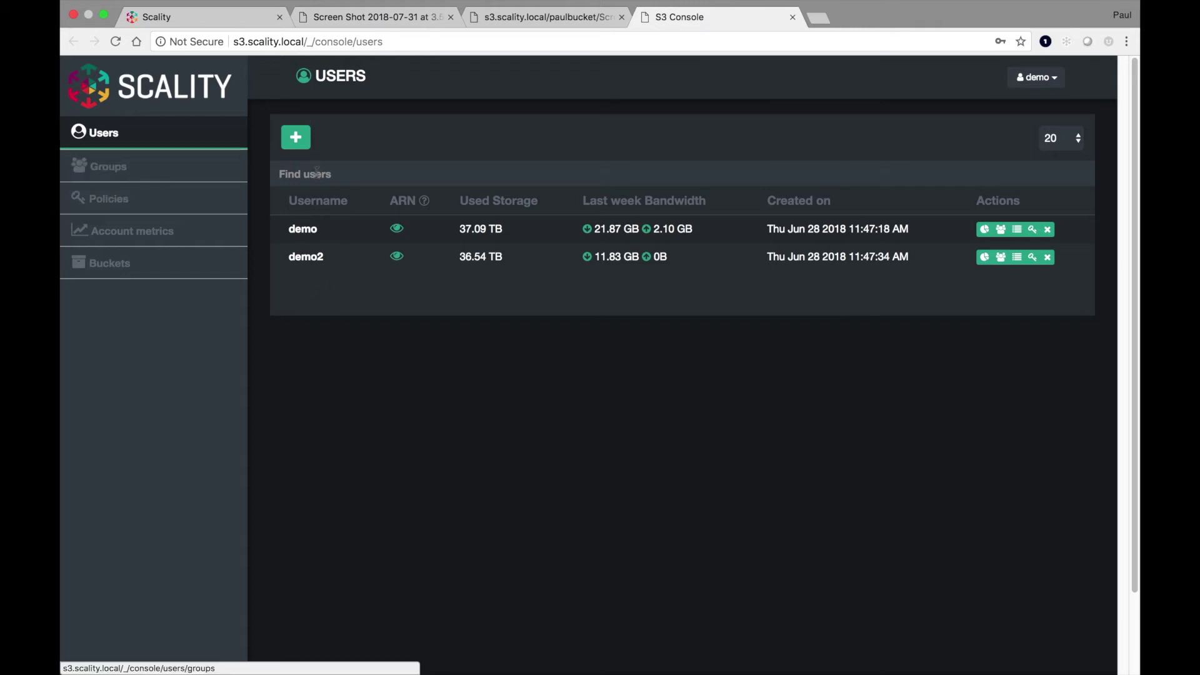
# - Browse the Groups, Policies and Account metrics pages, scrolling through the metrics
pyautogui.click(127, 168)
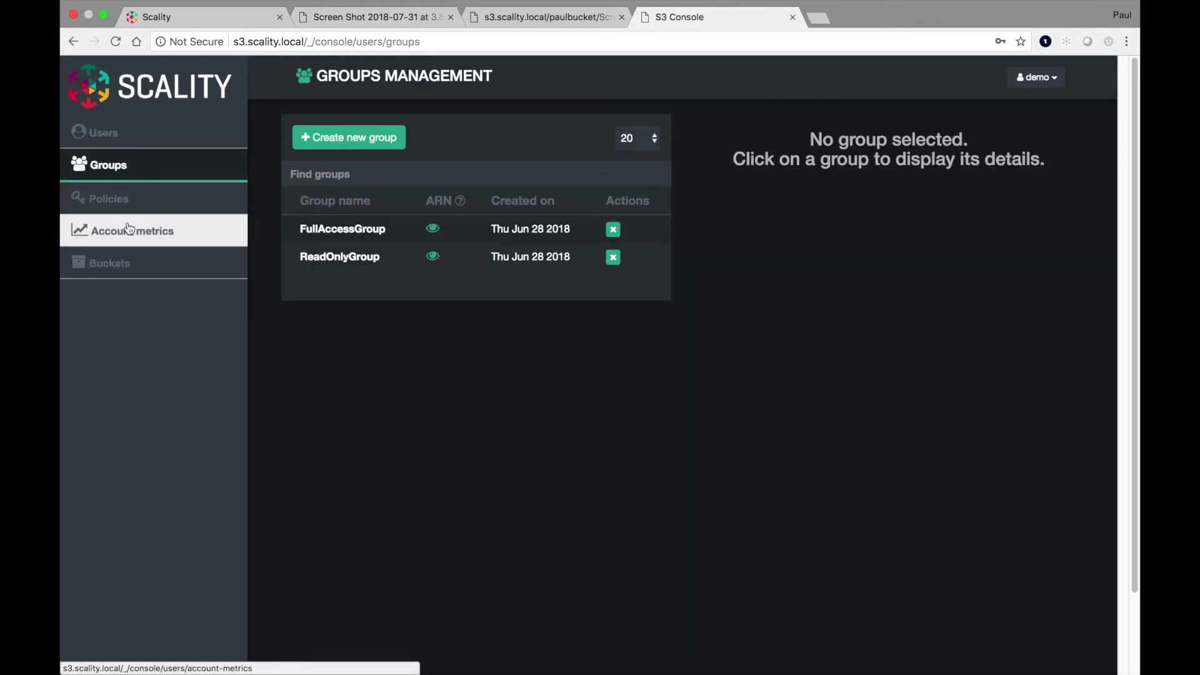
pyautogui.click(143, 204)
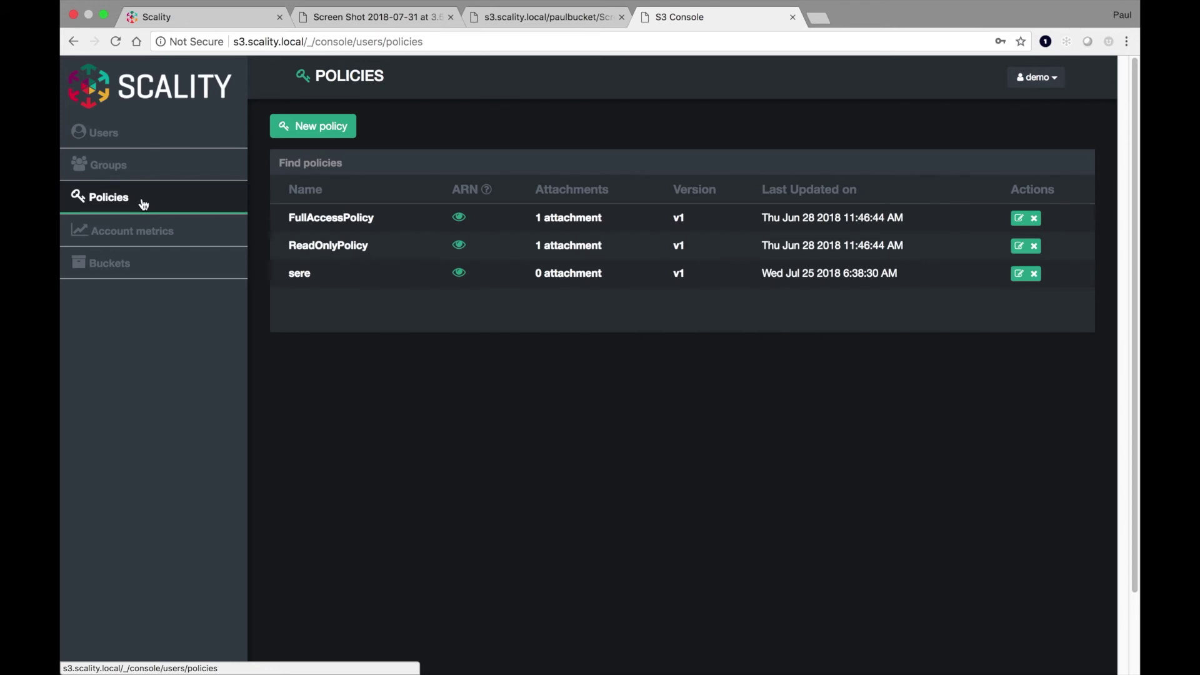
pyautogui.click(123, 234)
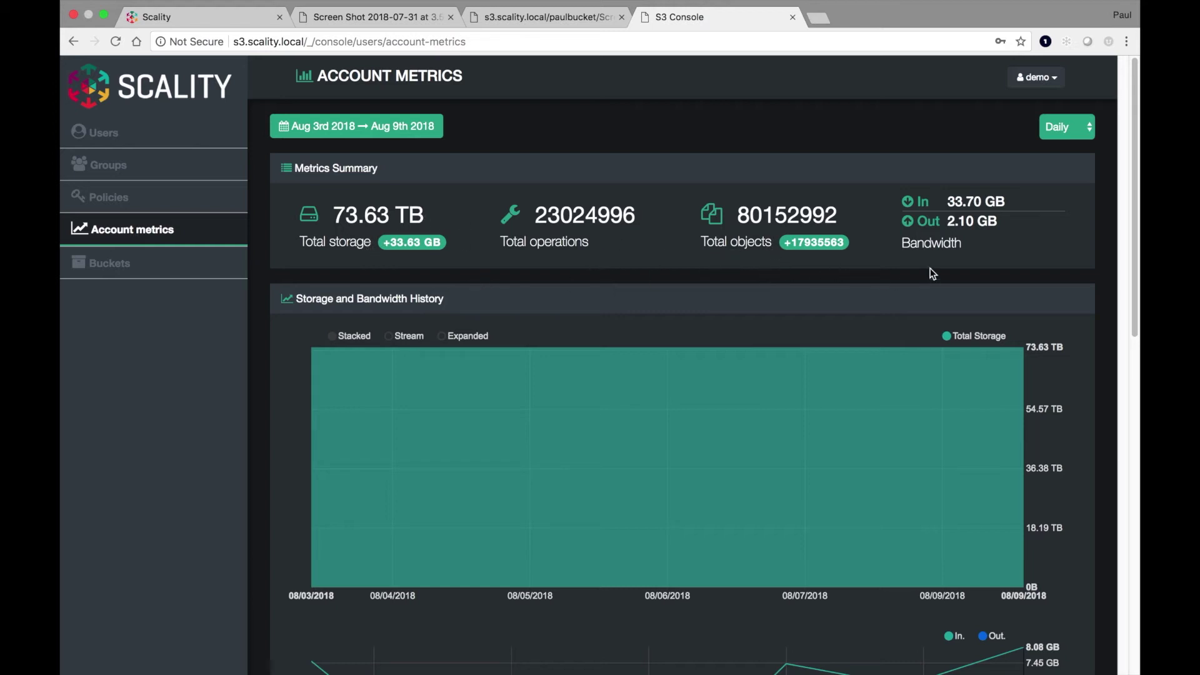
pyautogui.scroll(-10, 932, 269)
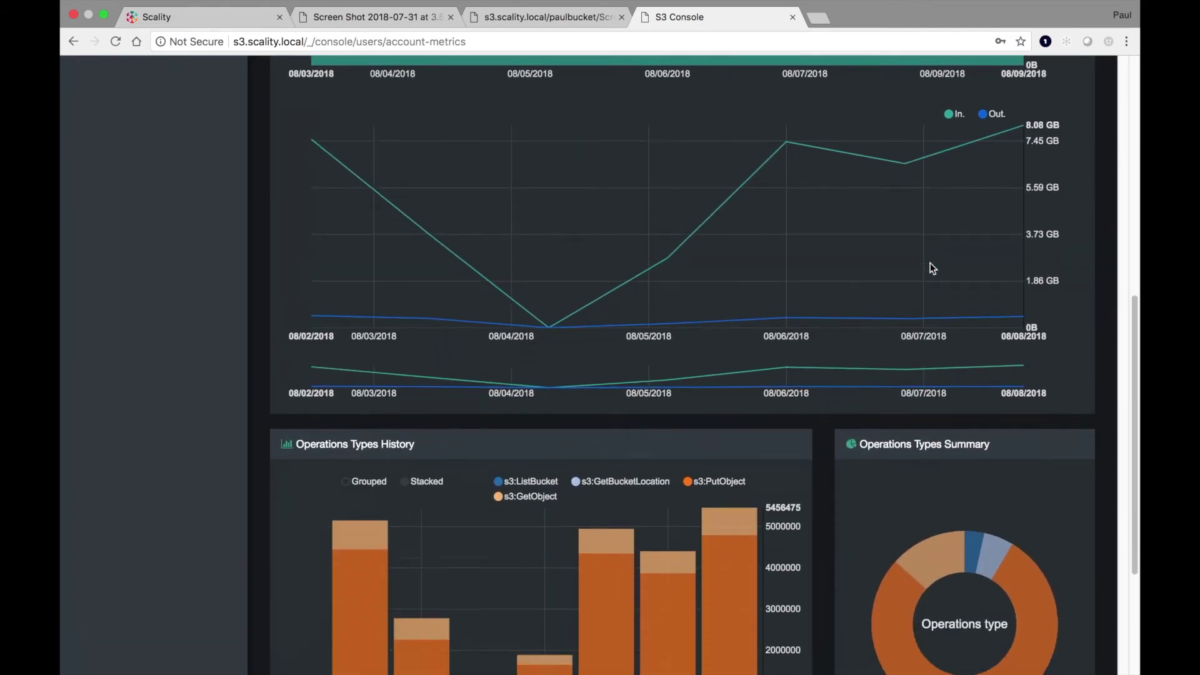
pyautogui.scroll(-3, 930, 262)
pyautogui.scroll(4, 930, 263)
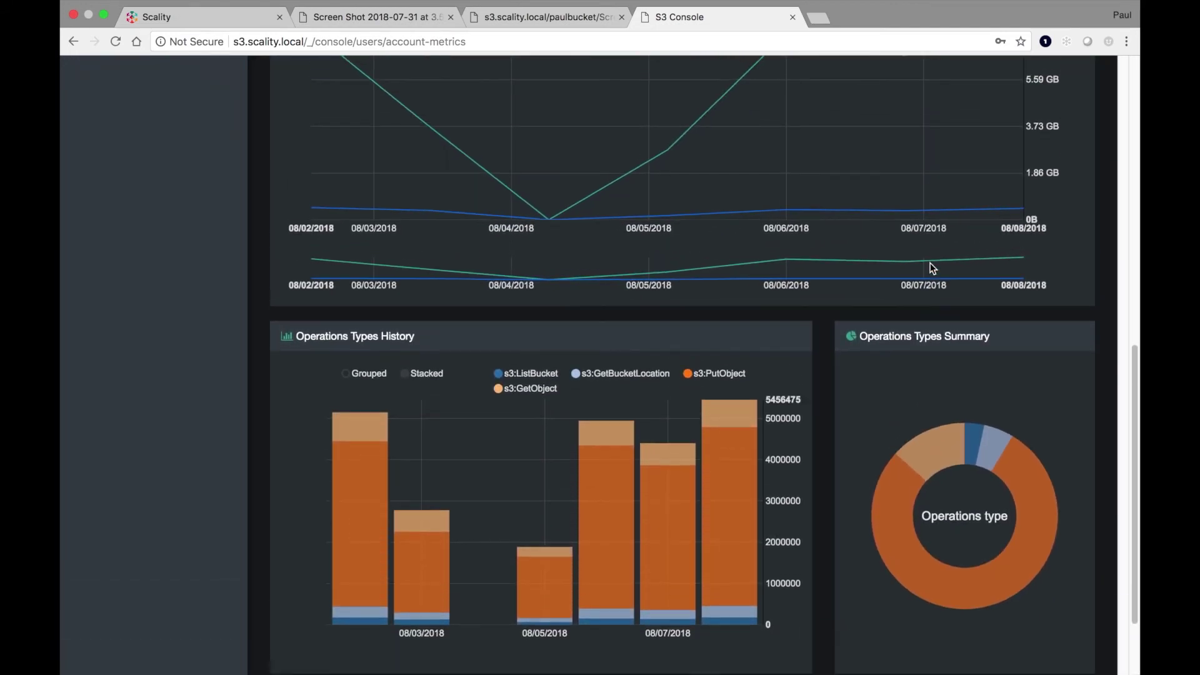
pyautogui.scroll(10, 930, 263)
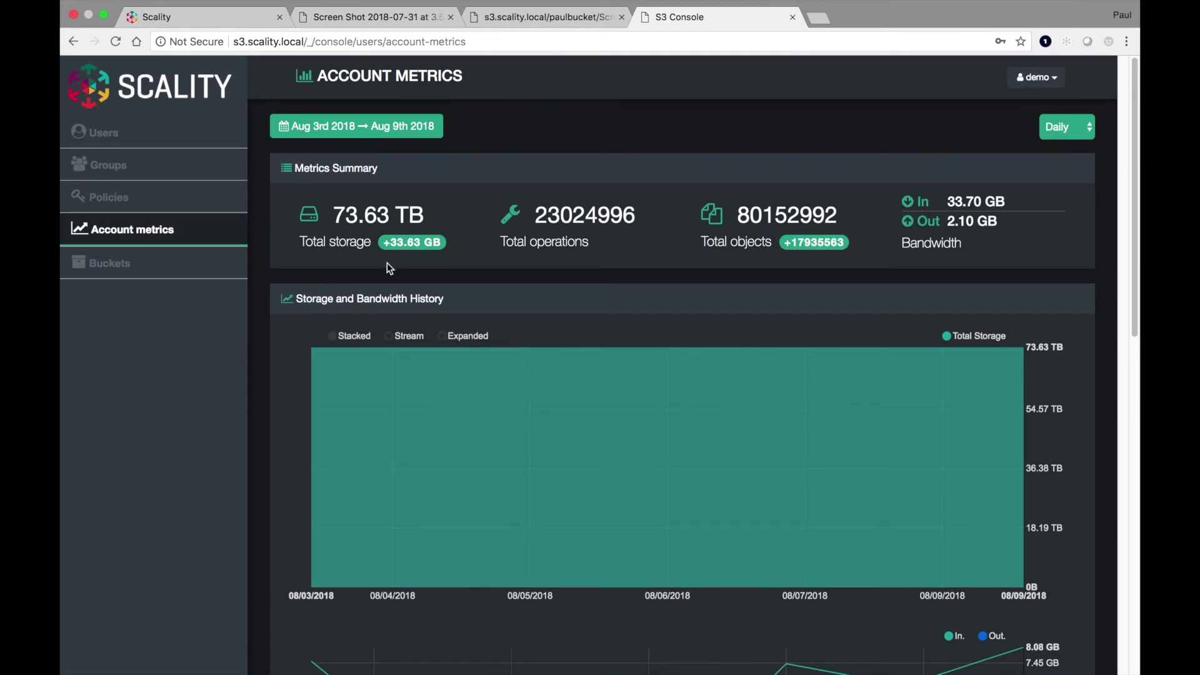
# - Return via Users to Policies, listing FullAccessPolicy, ReadOnlyPolicy and sere, to create a new policy
pyautogui.click(143, 208)
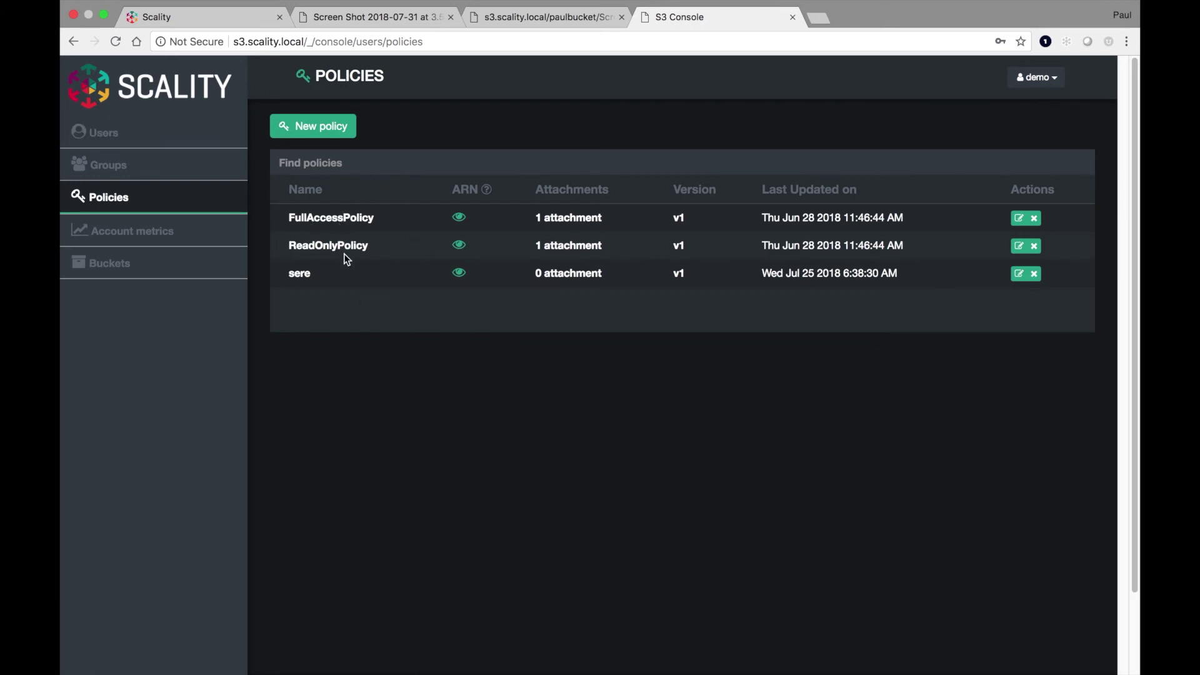
pyautogui.click(135, 138)
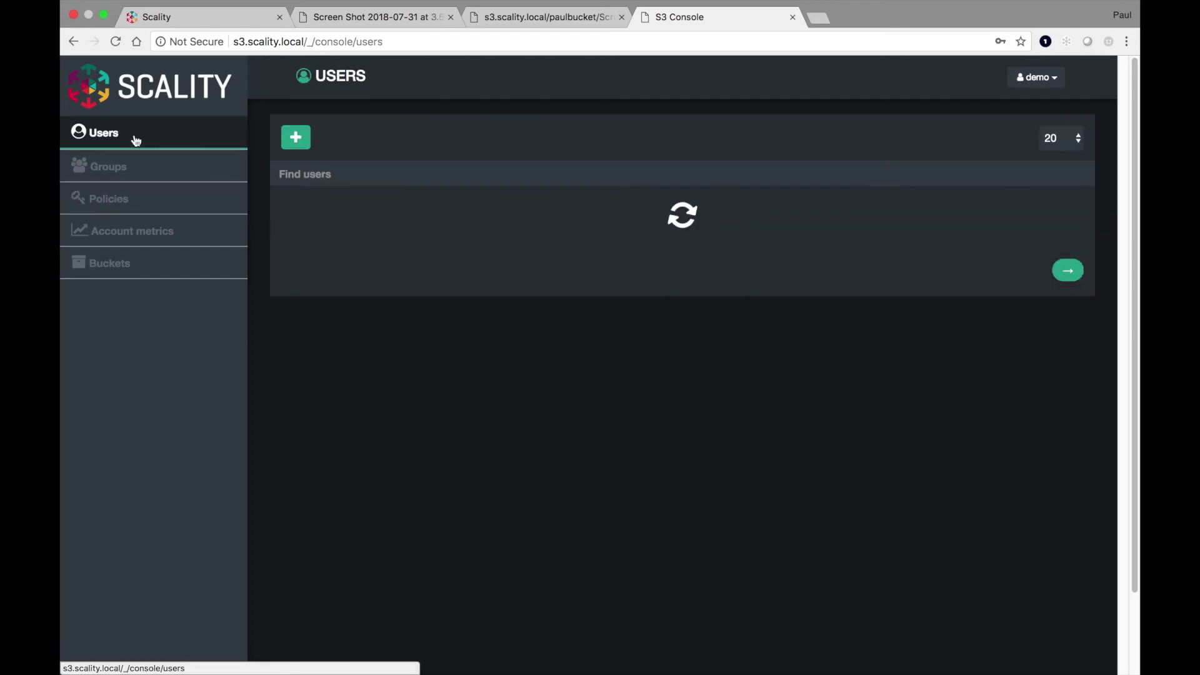
pyautogui.click(138, 197)
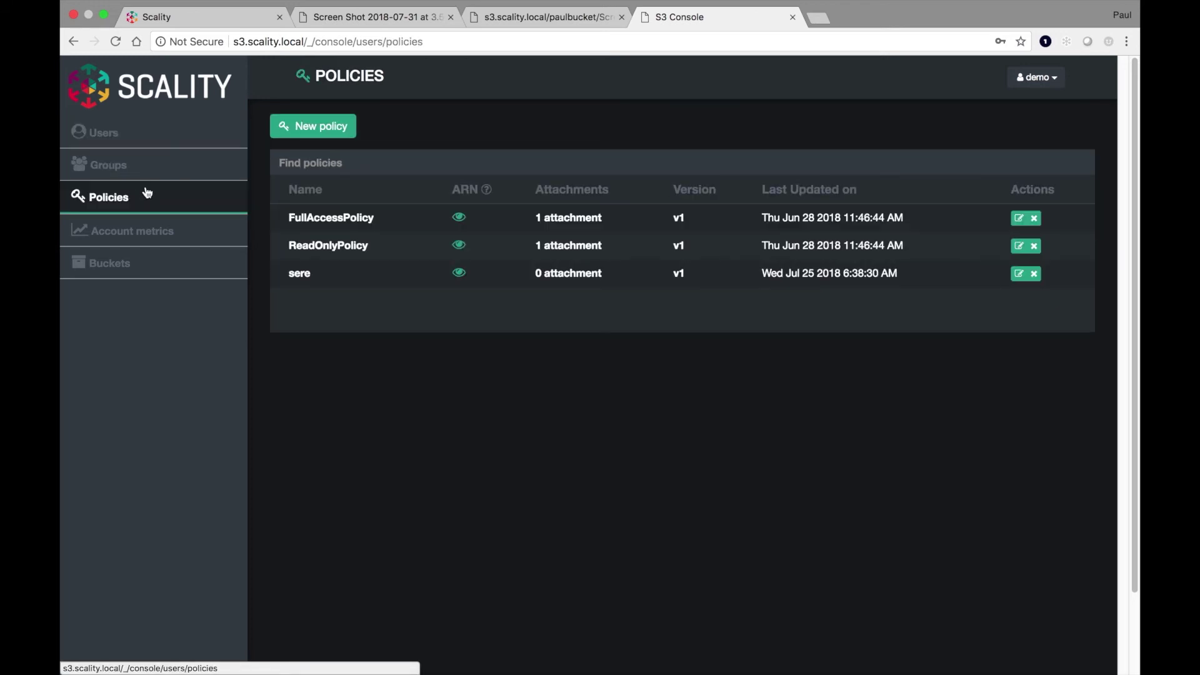
pyautogui.click(323, 127)
# - Name the policy newmypol2 and add an 'enforce' statement allowing Get, List and Put
pyautogui.click(341, 162)
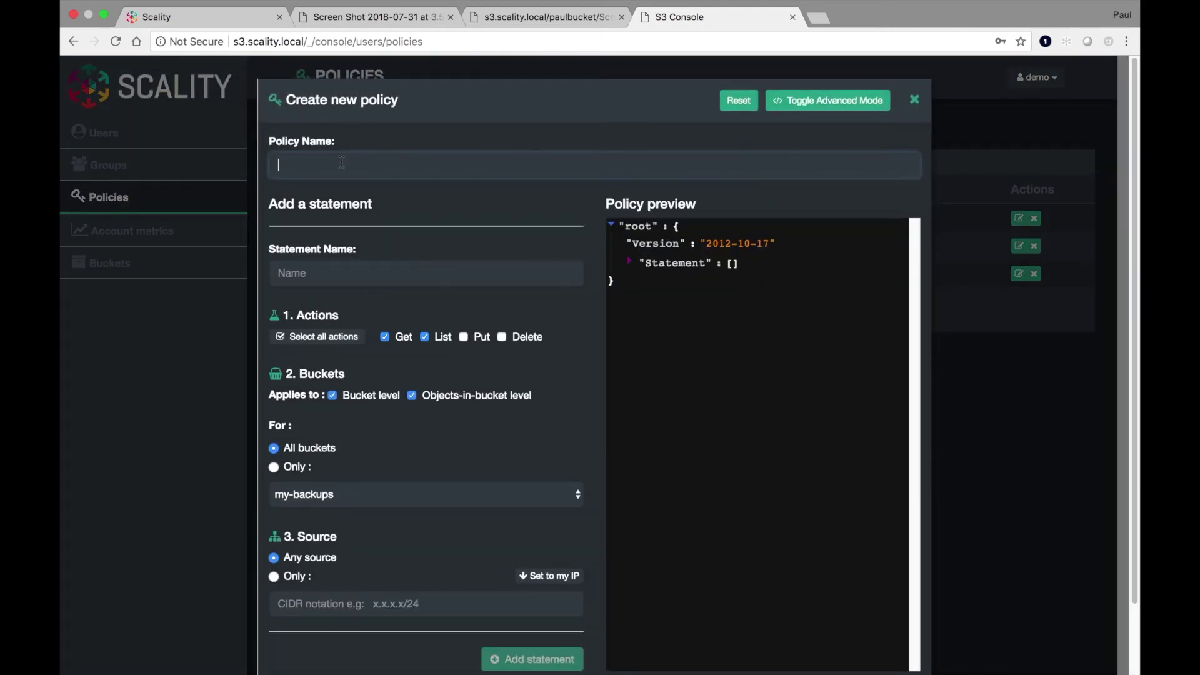
pyautogui.write('newmypol2')
pyautogui.press('Tab')
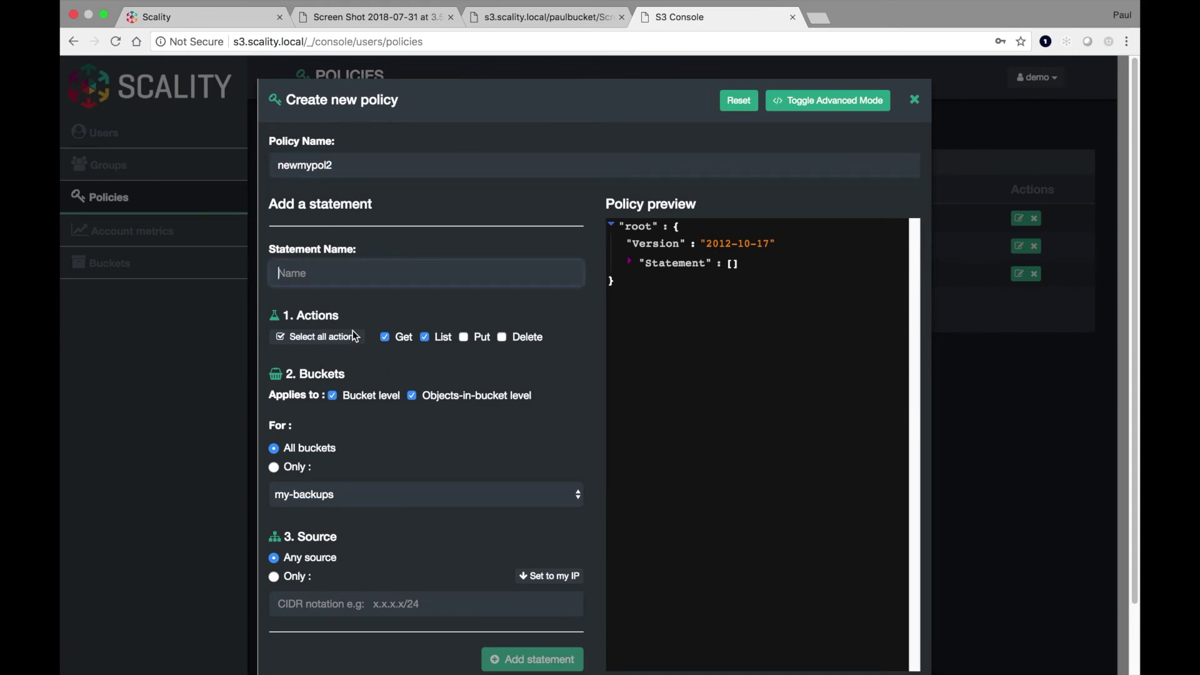
pyautogui.write('en')
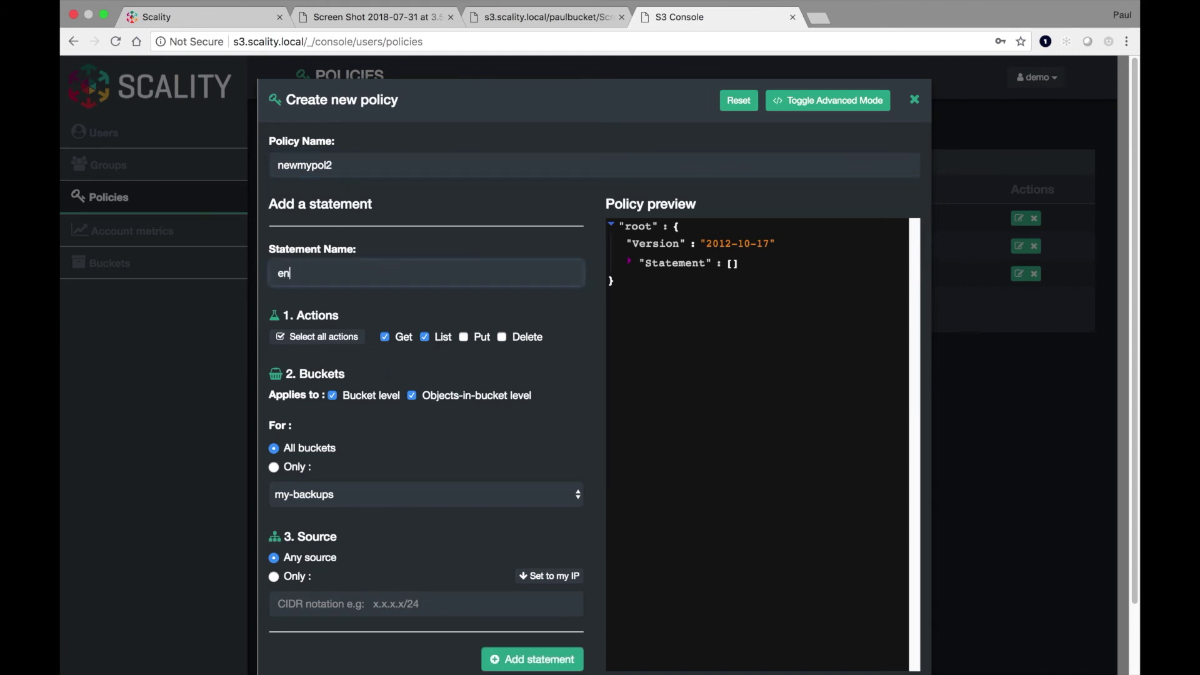
pyautogui.write('force')
pyautogui.click(463, 336)
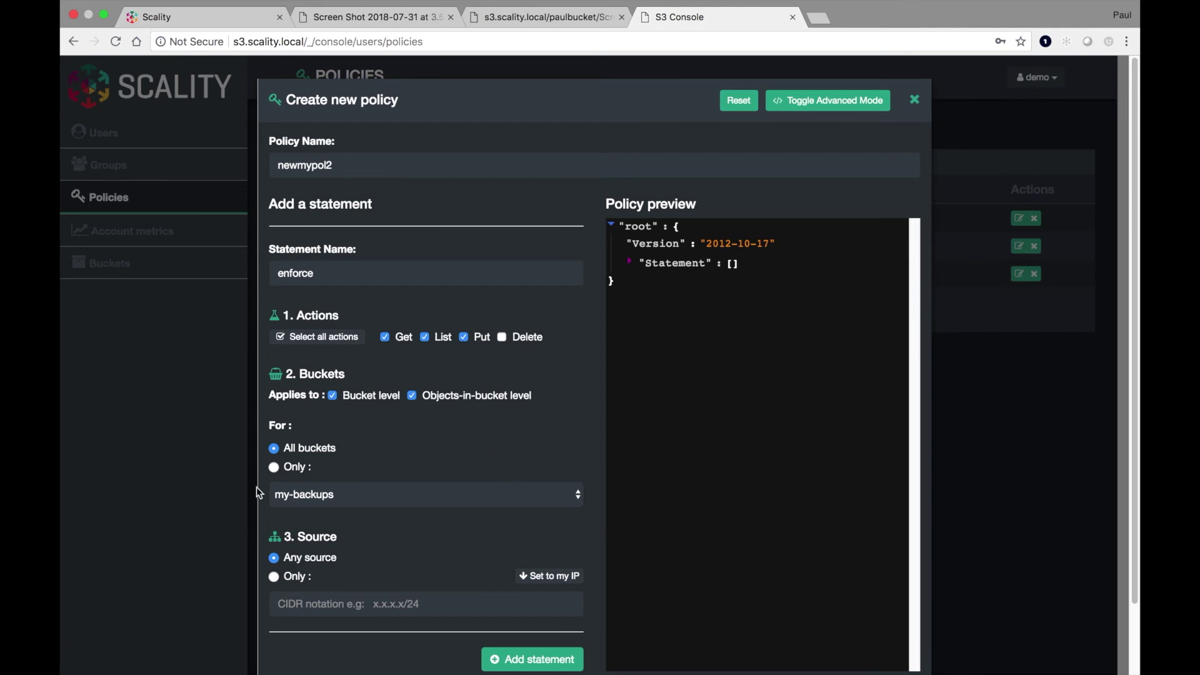
pyautogui.click(546, 660)
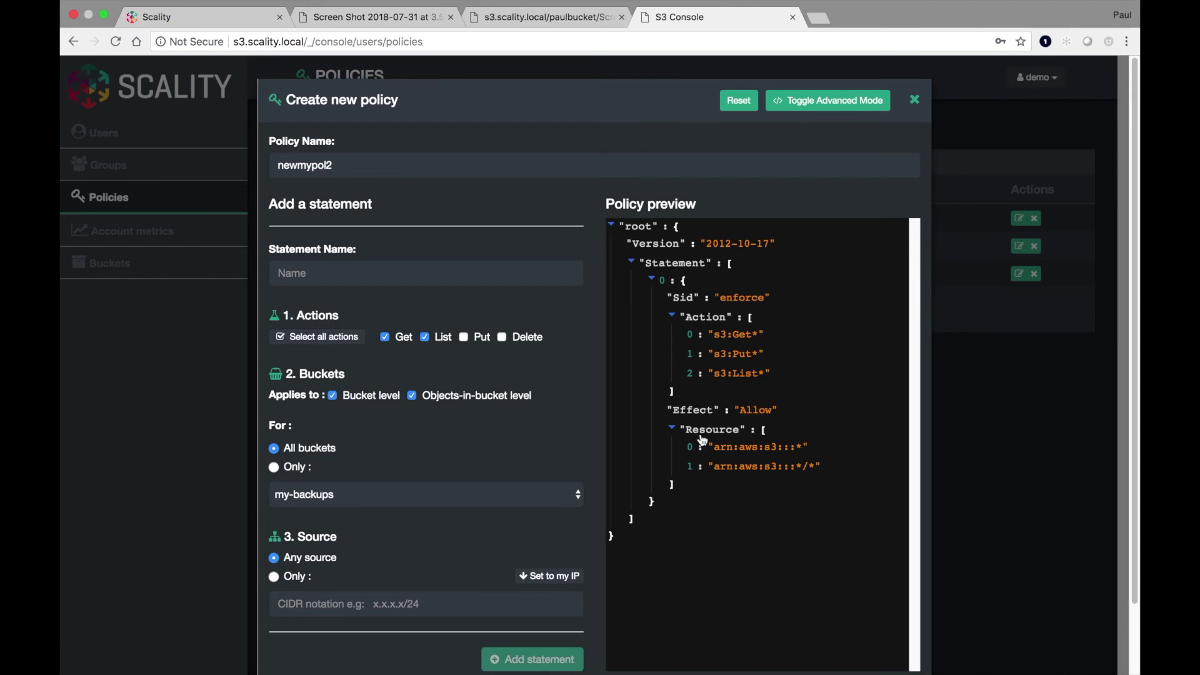
# - Review the policy JSON in Advanced Mode, switch back, and submit newmypol2
pyautogui.click(806, 102)
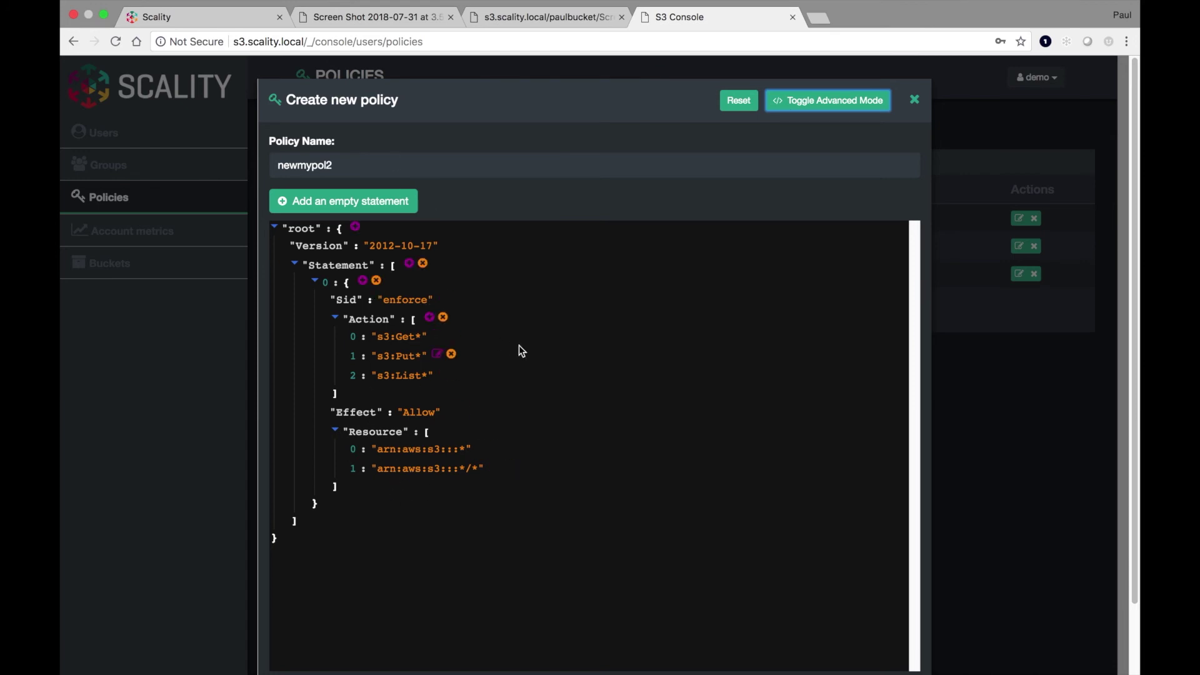
pyautogui.scroll(-3, 520, 346)
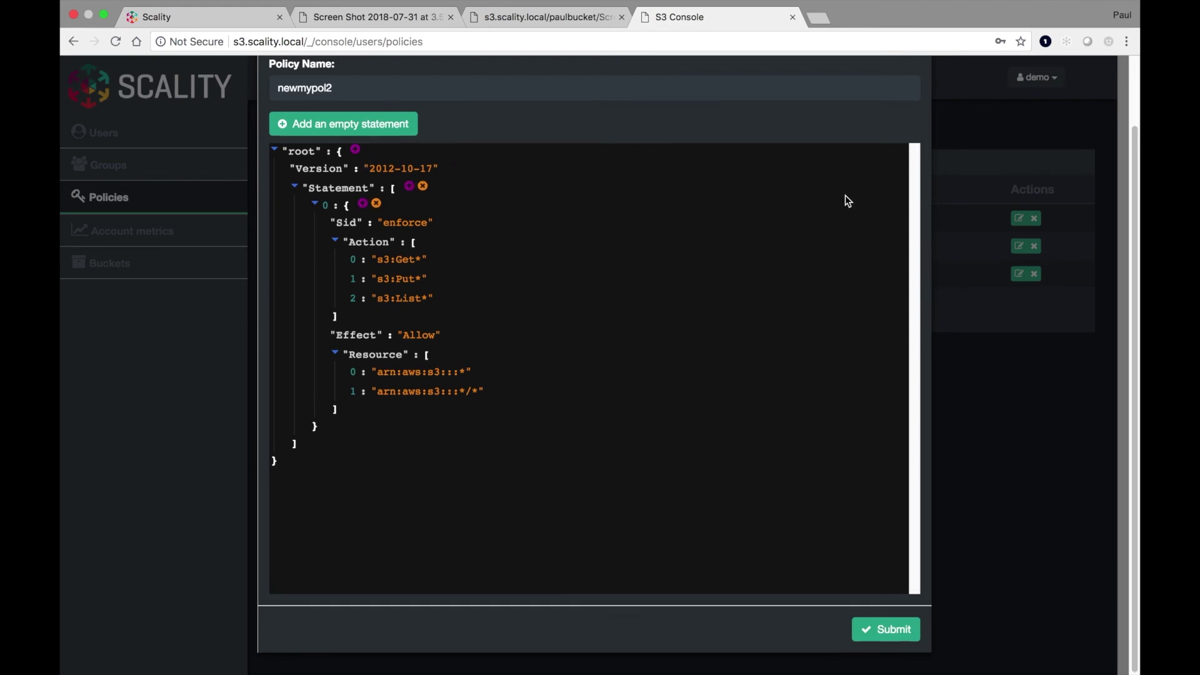
pyautogui.scroll(3, 845, 195)
pyautogui.click(812, 101)
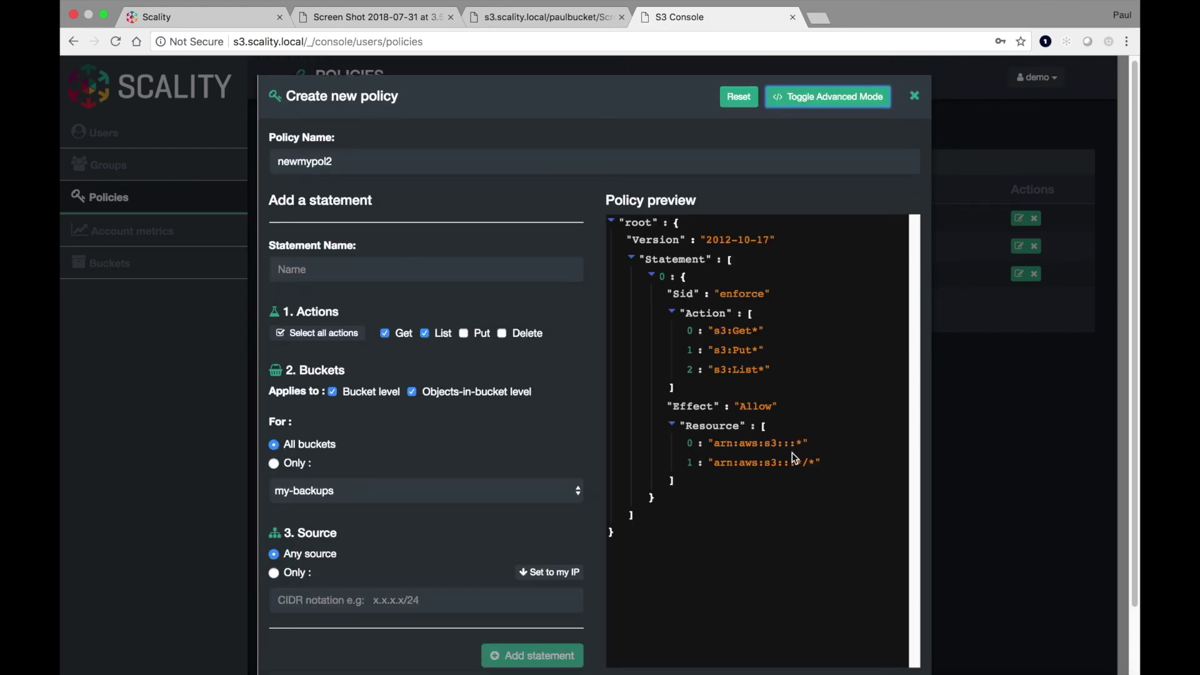
pyautogui.scroll(-3, 811, 472)
pyautogui.click(894, 628)
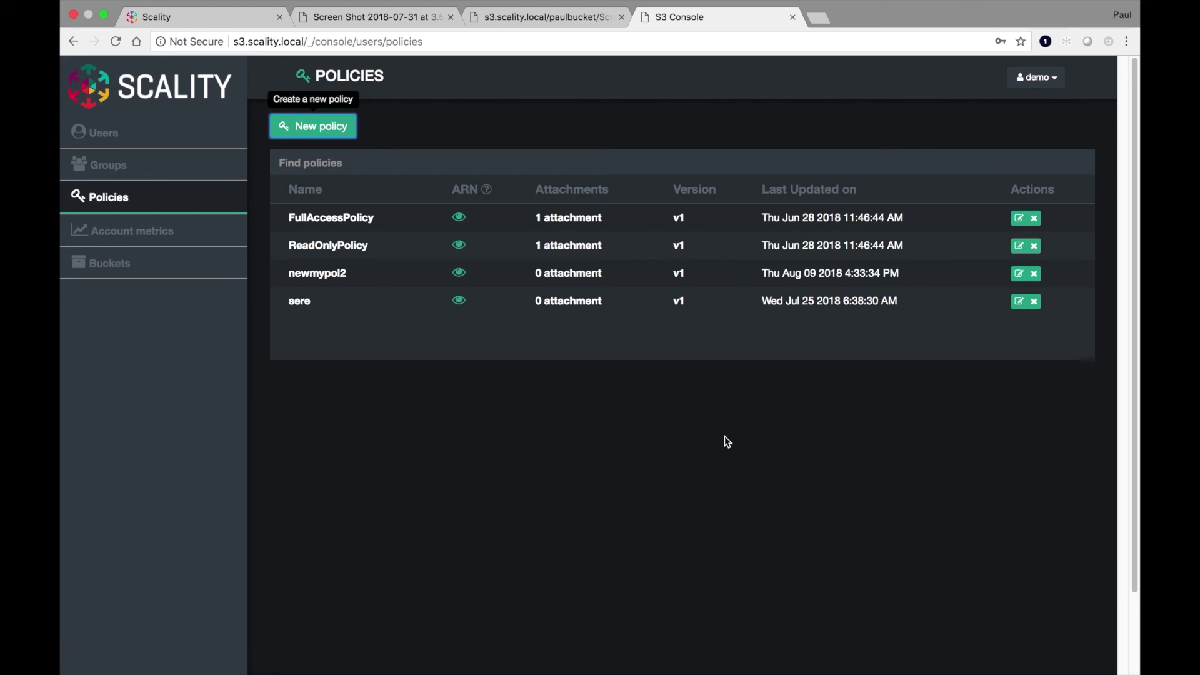
# - Return to the S3 Browser tab listing the paulbucket bucket's uploaded screenshot PNGs
pyautogui.click(187, 17)
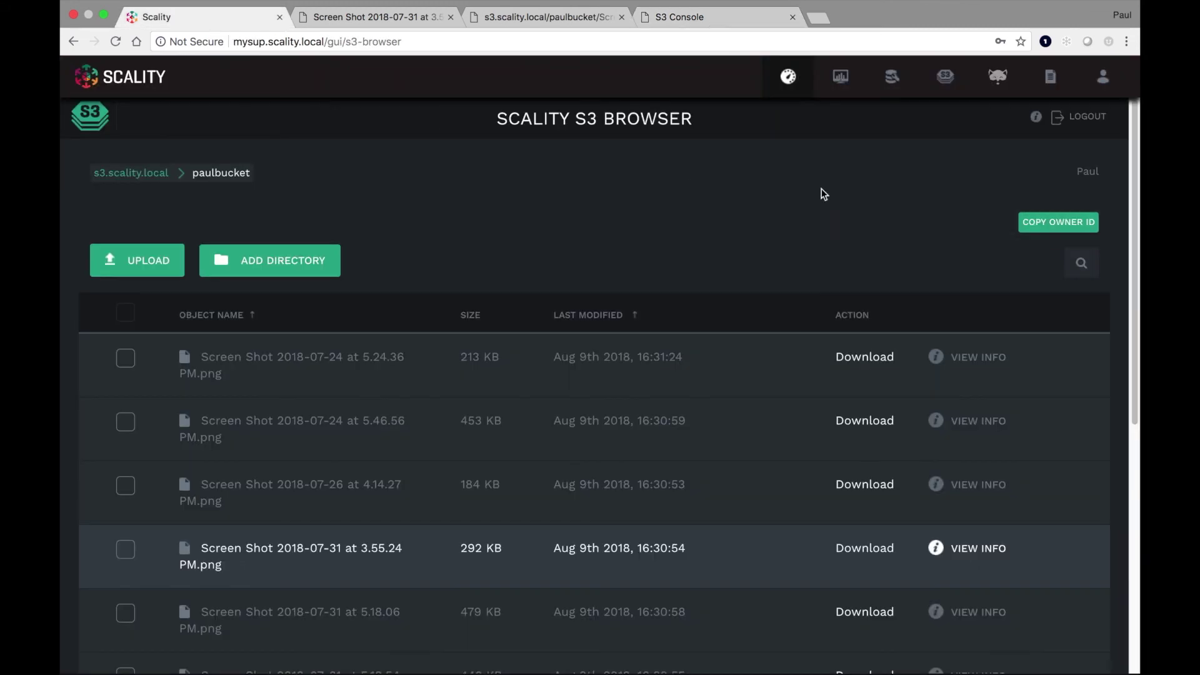